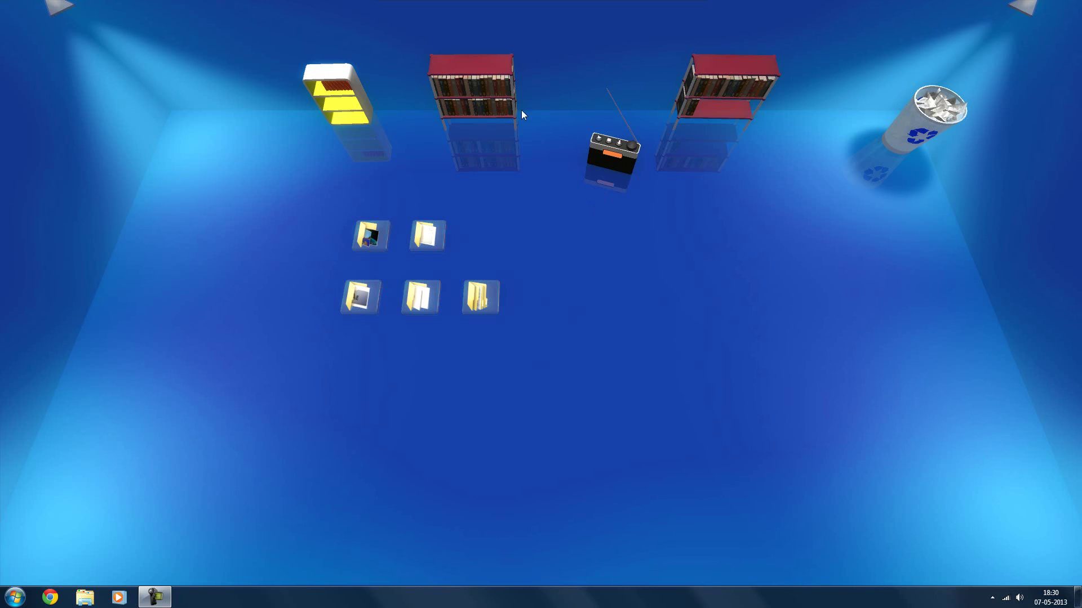
# Step: Launch Dolphin.exe from the dolphin-3.0-win32 folder inside the gc folder on the desktop bookshelf, and close the folder window
pyautogui.click(473, 92)
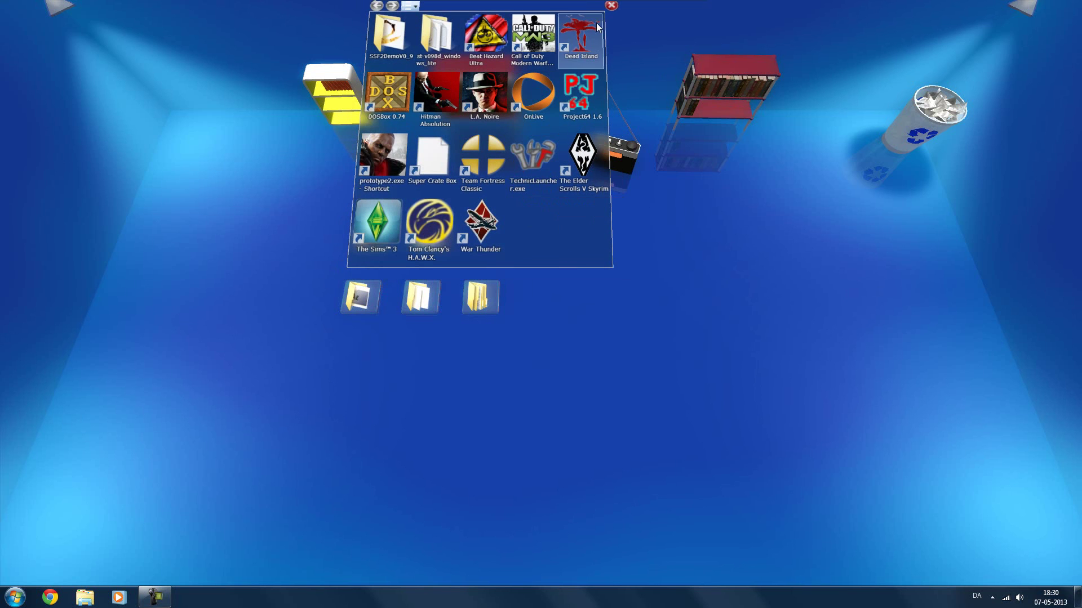
pyautogui.moveTo(608, 8)
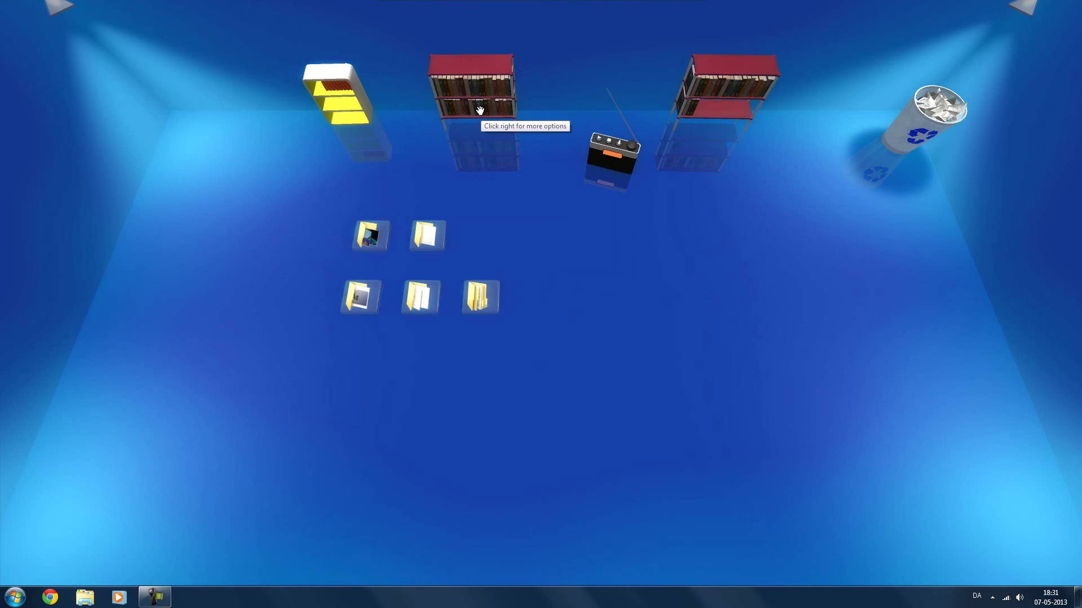
pyautogui.click(479, 110)
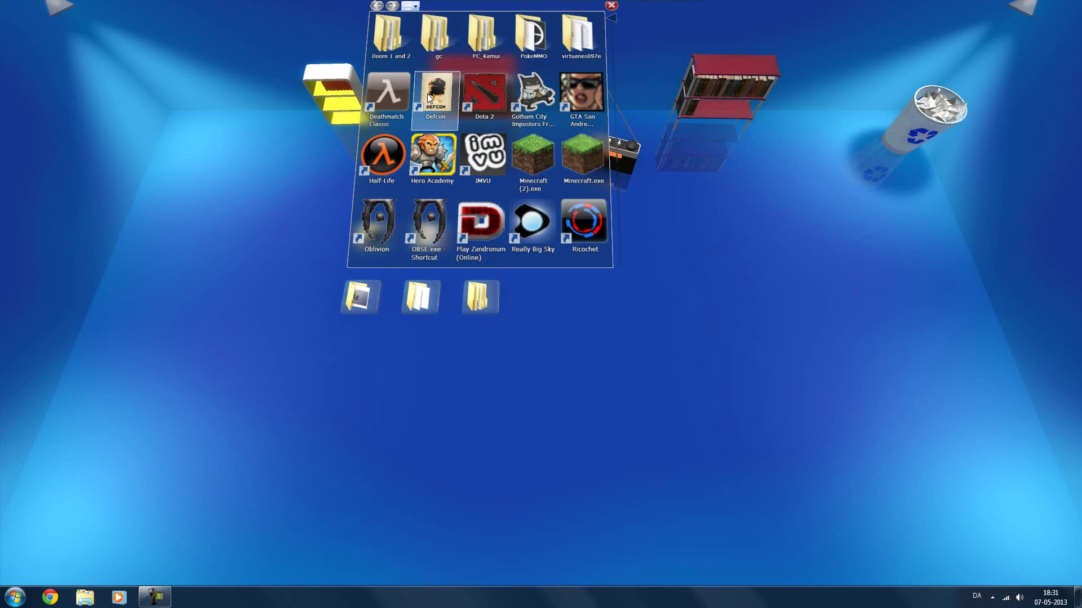
pyautogui.click(437, 35)
pyautogui.click(481, 87)
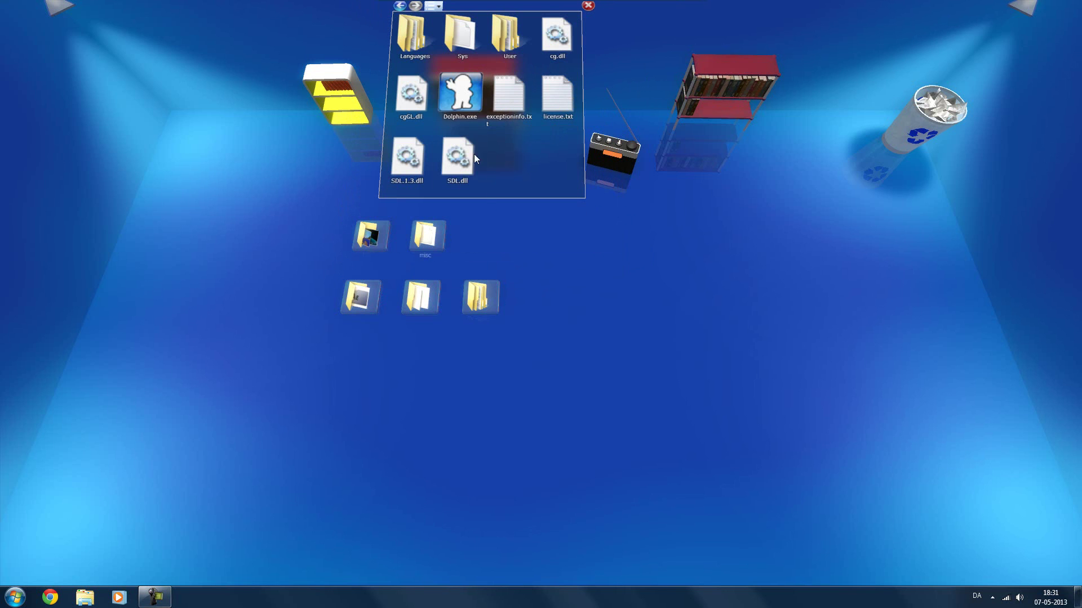
pyautogui.doubleClick(472, 83)
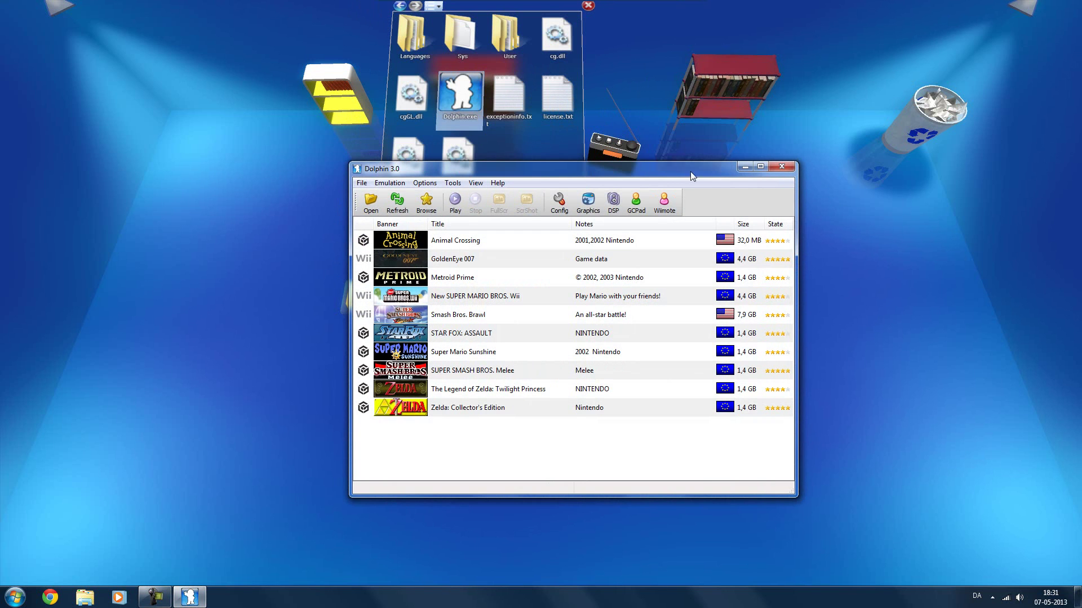
pyautogui.click(588, 6)
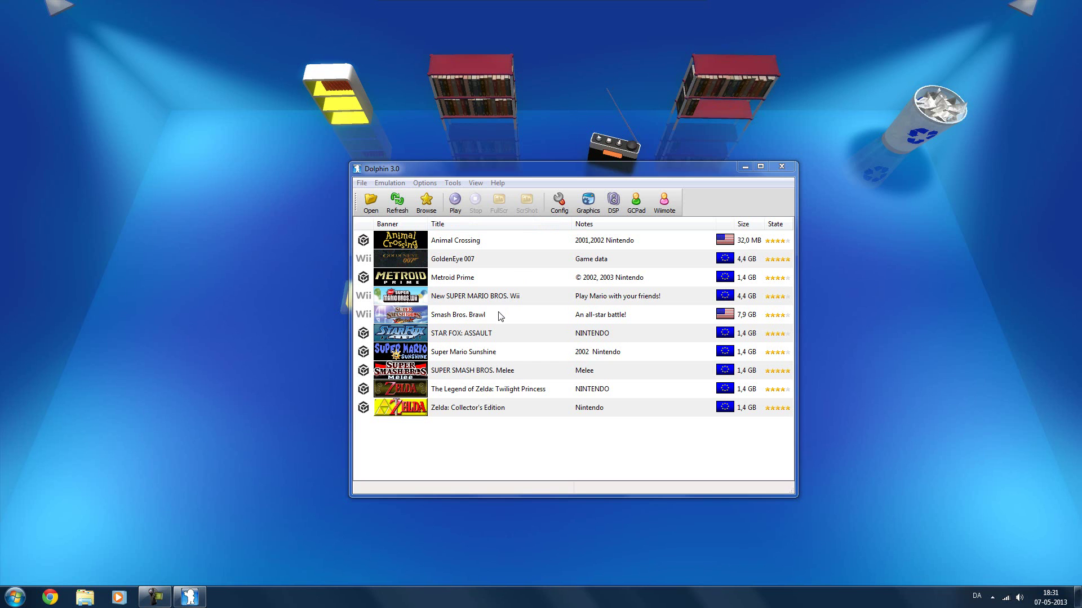
# Step: Open the Gamecube Pad Settings and dismiss the crash dialog
pyautogui.click(428, 183)
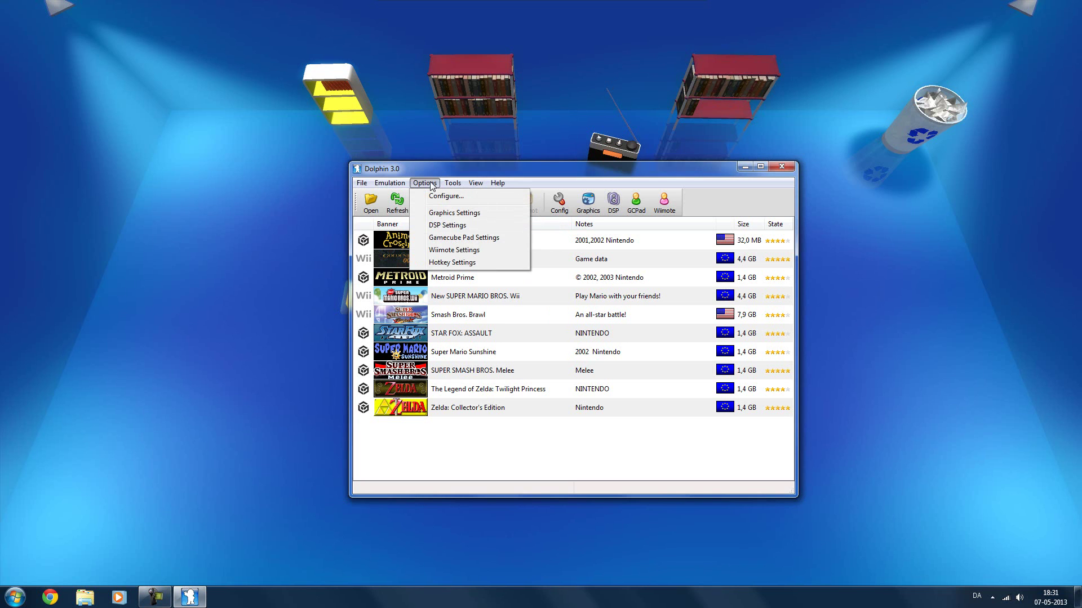
pyautogui.click(442, 238)
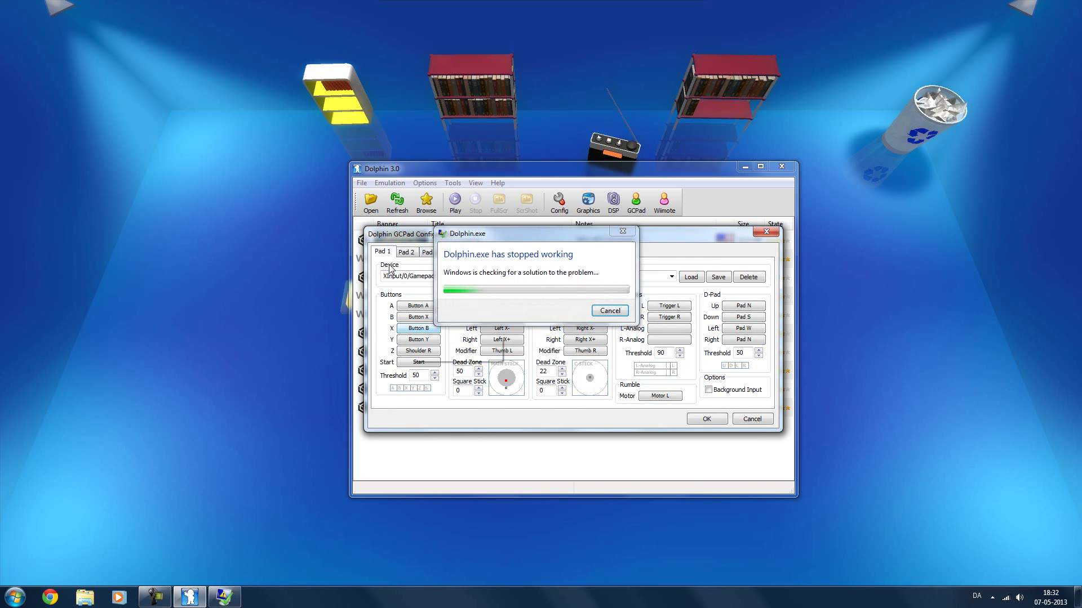
pyautogui.click(603, 311)
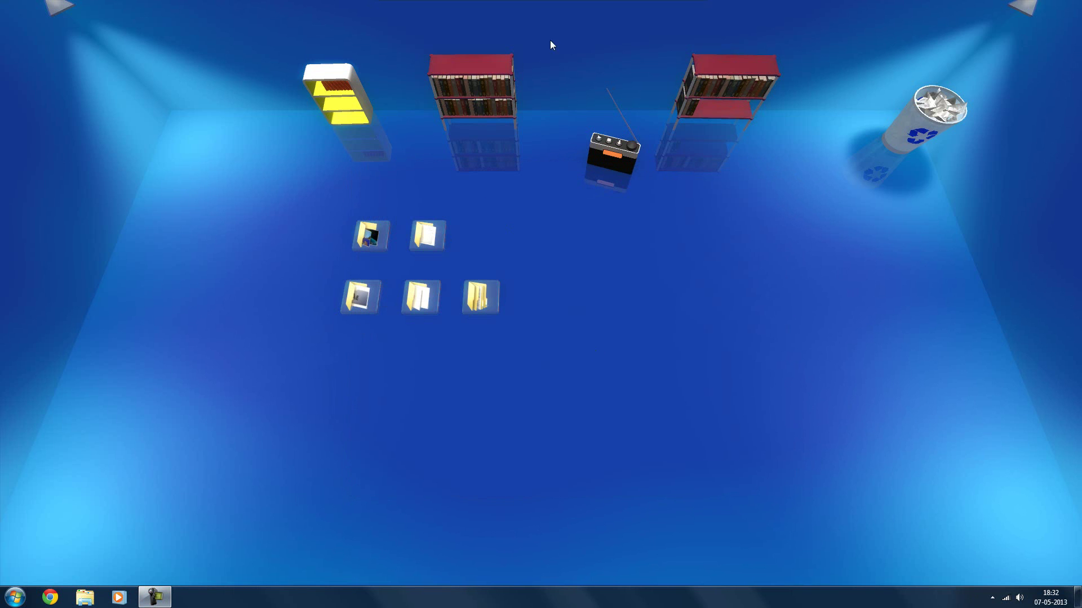
# Step: Relaunch Dolphin.exe from the gc folder's dolphin-3.0-win32 subfolder and close the folder window
pyautogui.click(476, 111)
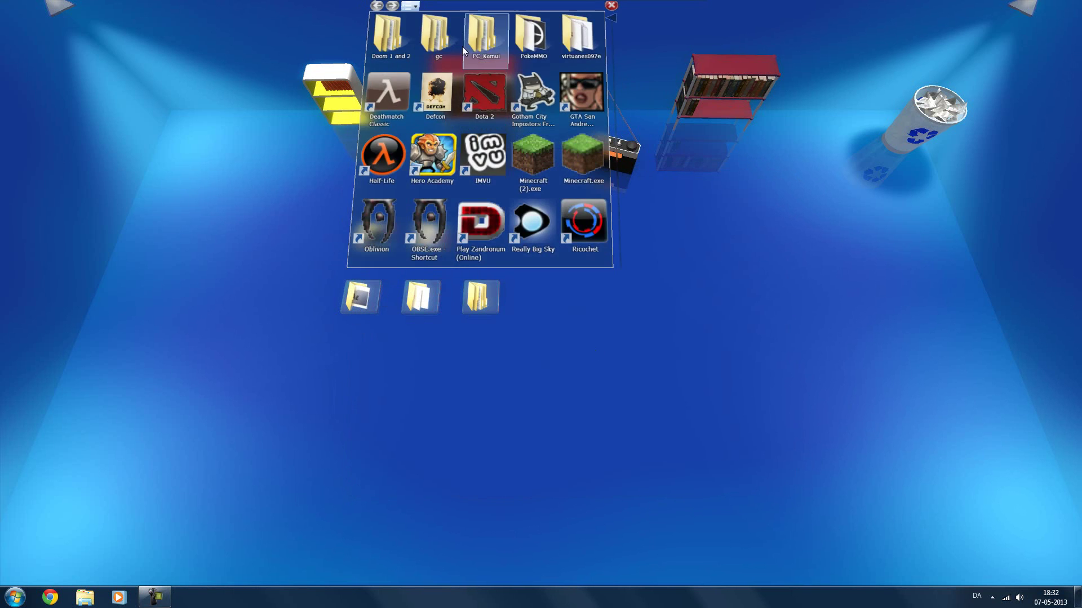
pyautogui.doubleClick(455, 53)
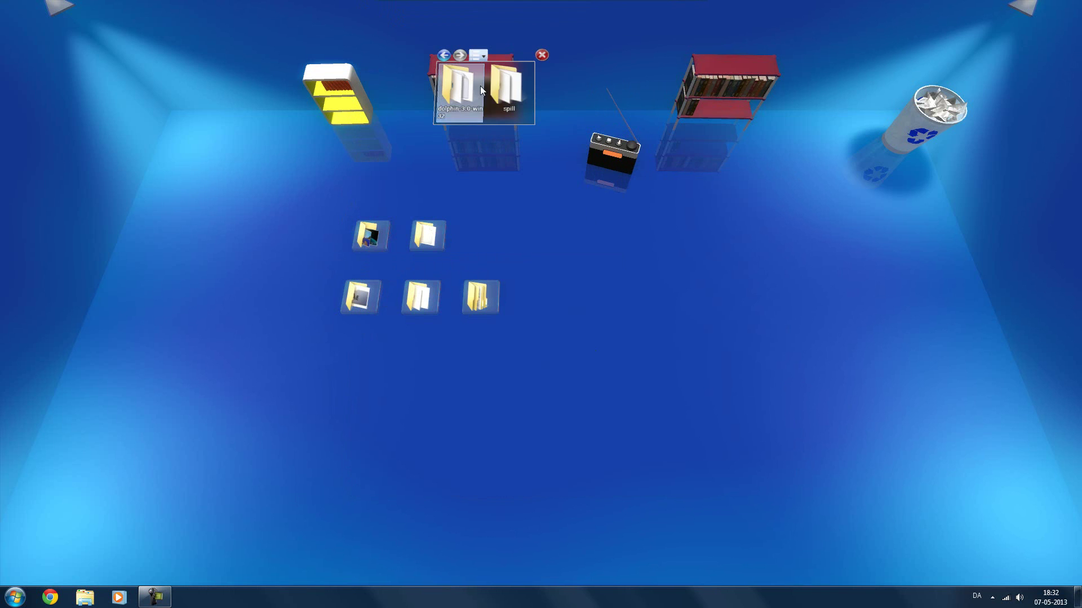
pyautogui.doubleClick(479, 91)
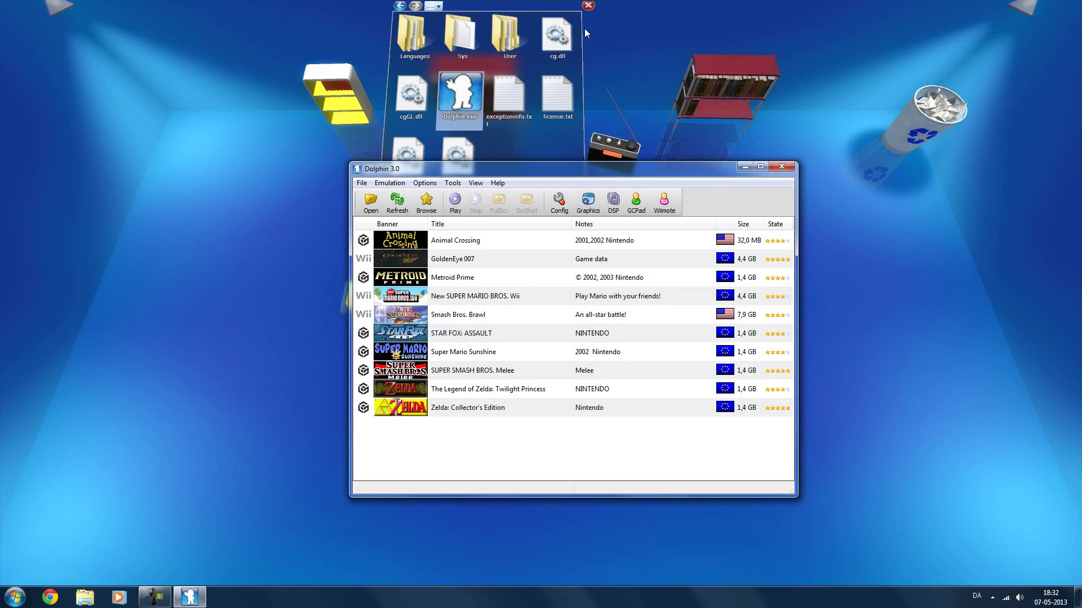
pyautogui.click(587, 6)
# Step: Open the GCPad configuration, expand the Pad 1 device choices, and dismiss the crash dialog
pyautogui.click(425, 182)
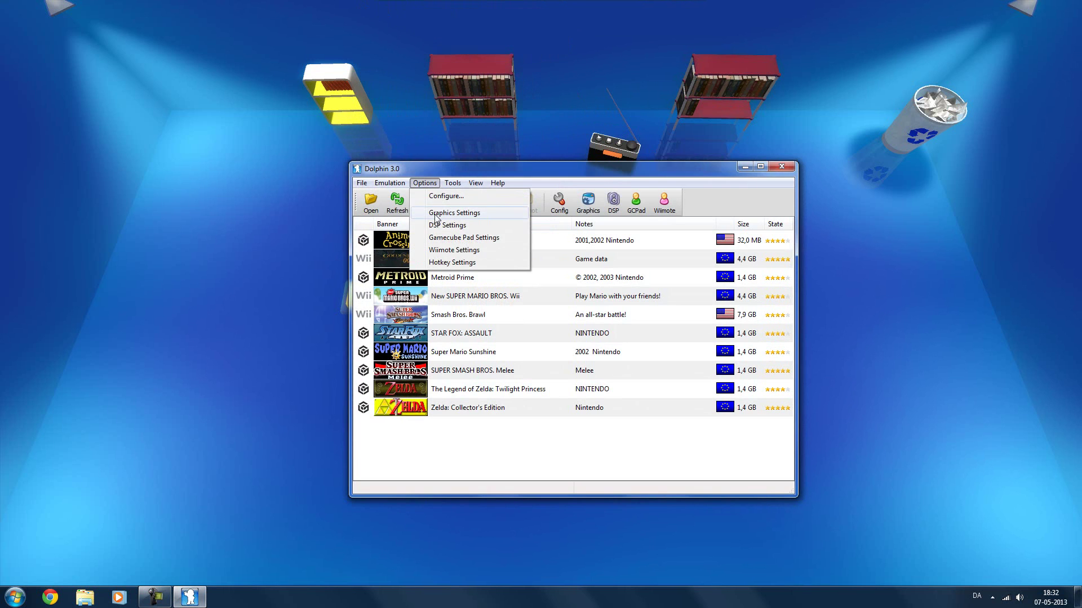
pyautogui.click(445, 237)
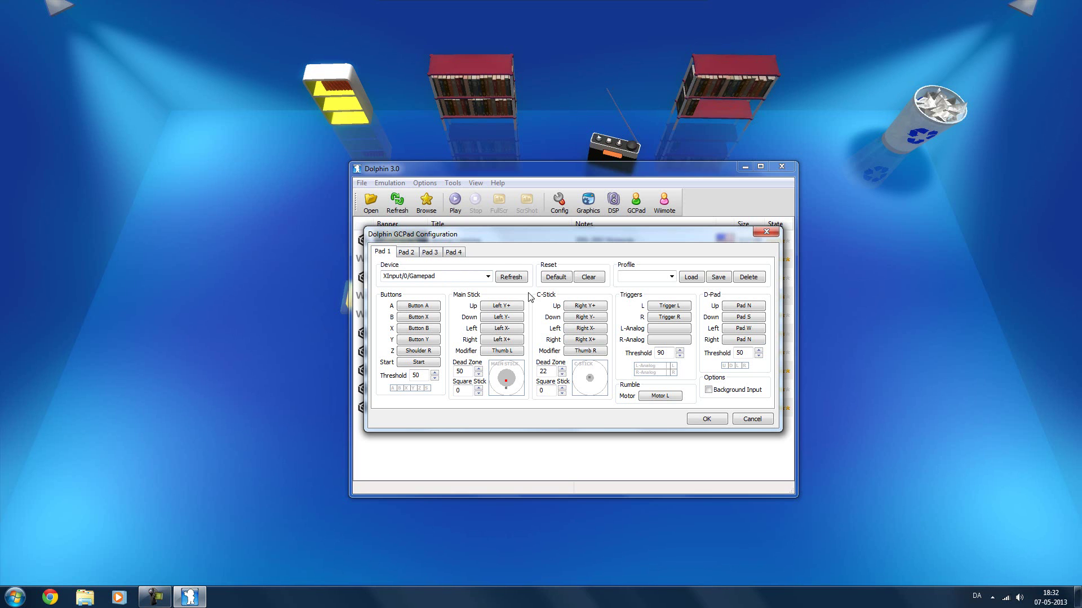
pyautogui.click(488, 277)
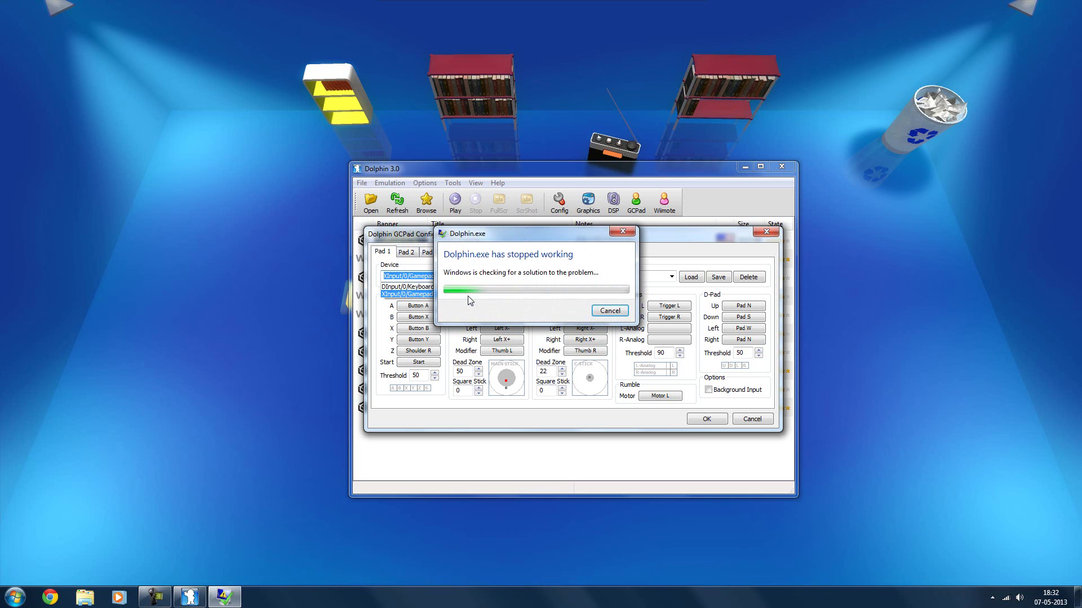
pyautogui.click(608, 311)
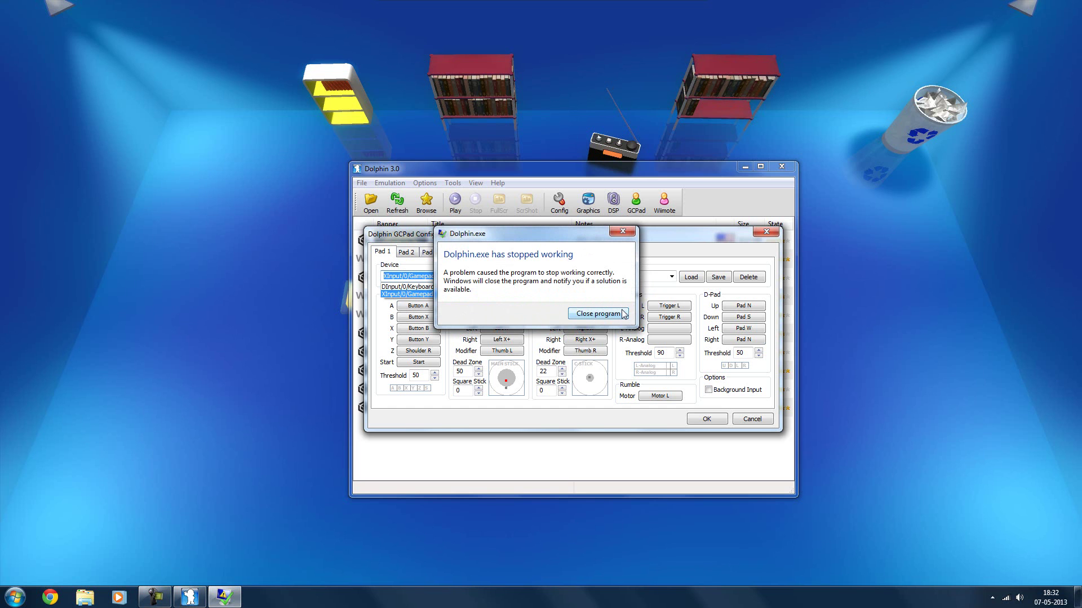
pyautogui.click(627, 229)
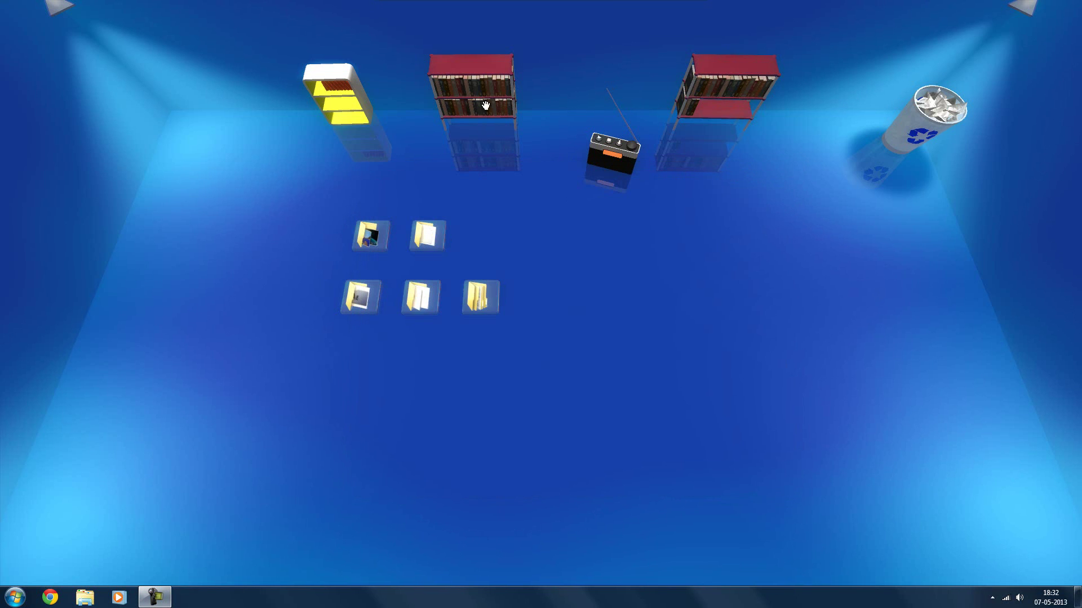
# Step: Start Dolphin.exe once more from the dolphin-3.0-win32 folder inside the gc folder on the bookshelf
pyautogui.click(485, 106)
pyautogui.click(442, 33)
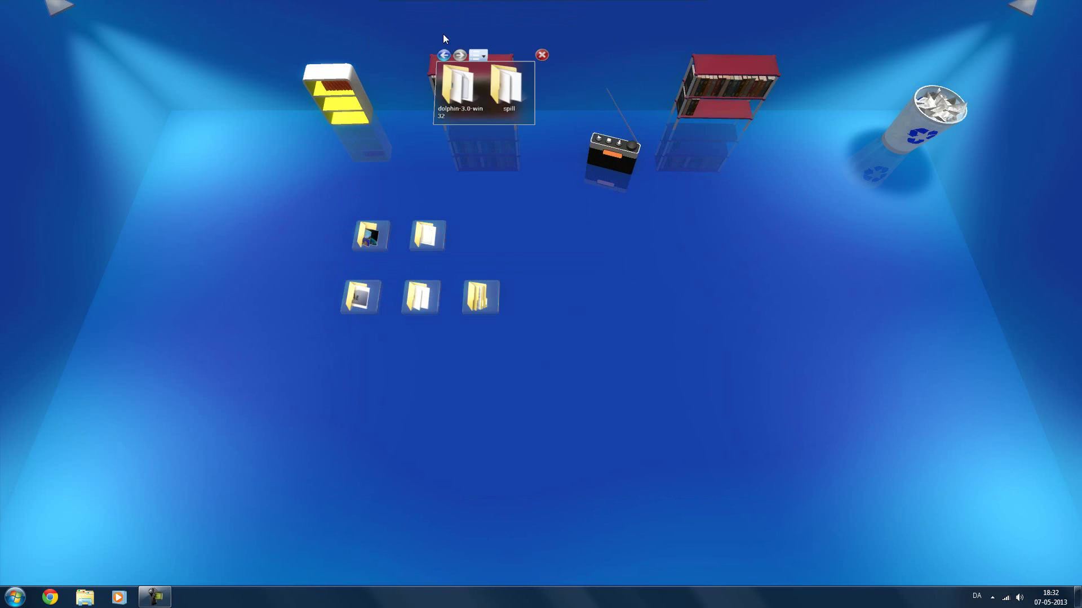
pyautogui.click(467, 97)
pyautogui.rightClick(471, 98)
pyautogui.click(482, 118)
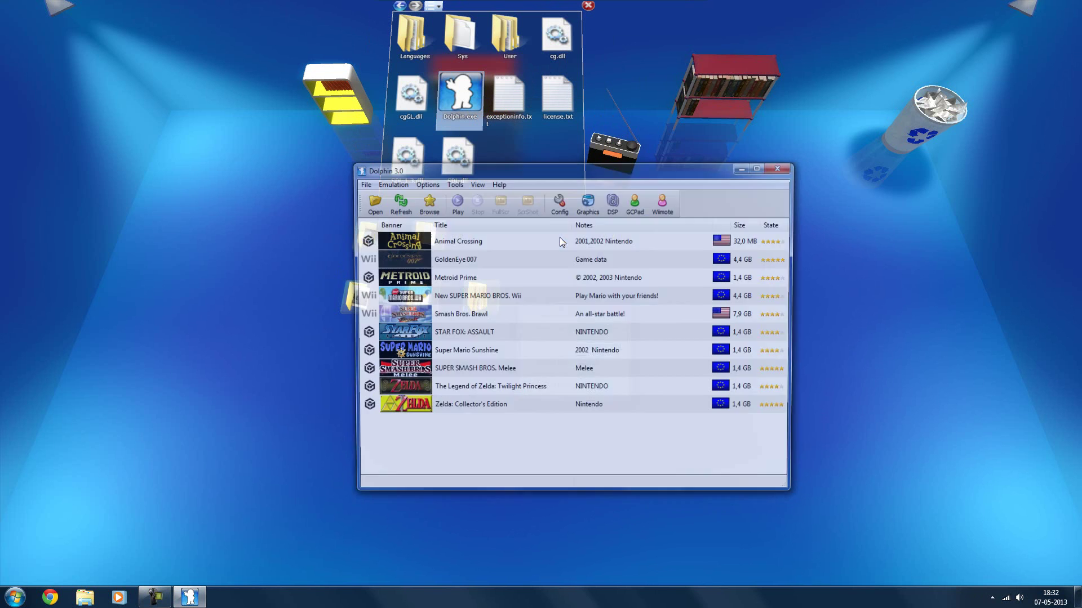
# Step: Open the Gamecube Pad Settings and show the available input devices for Pad 1
pyautogui.click(424, 183)
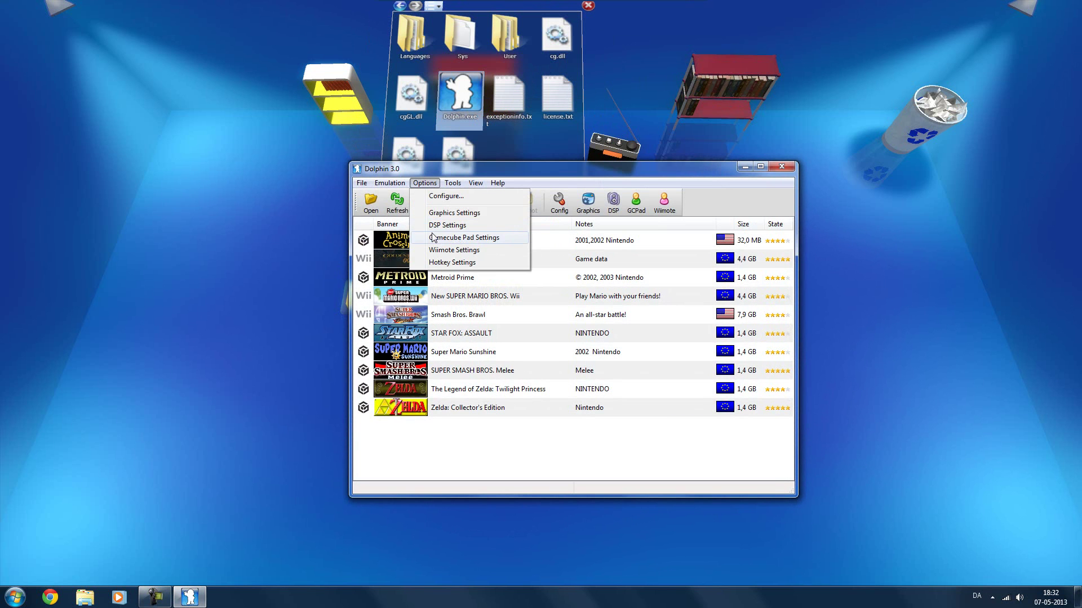
pyautogui.click(432, 237)
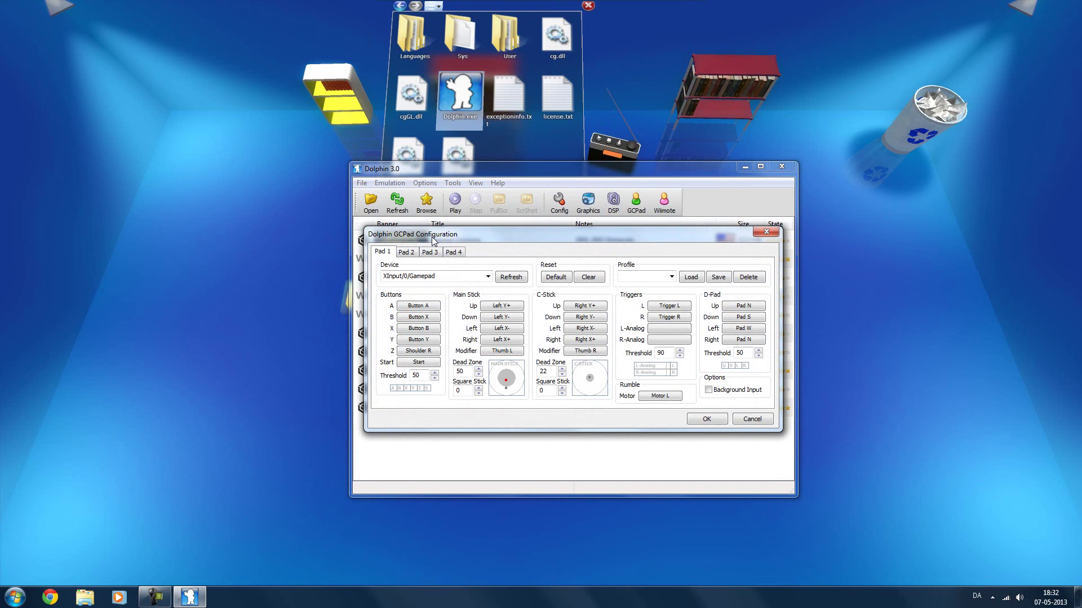
pyautogui.click(488, 277)
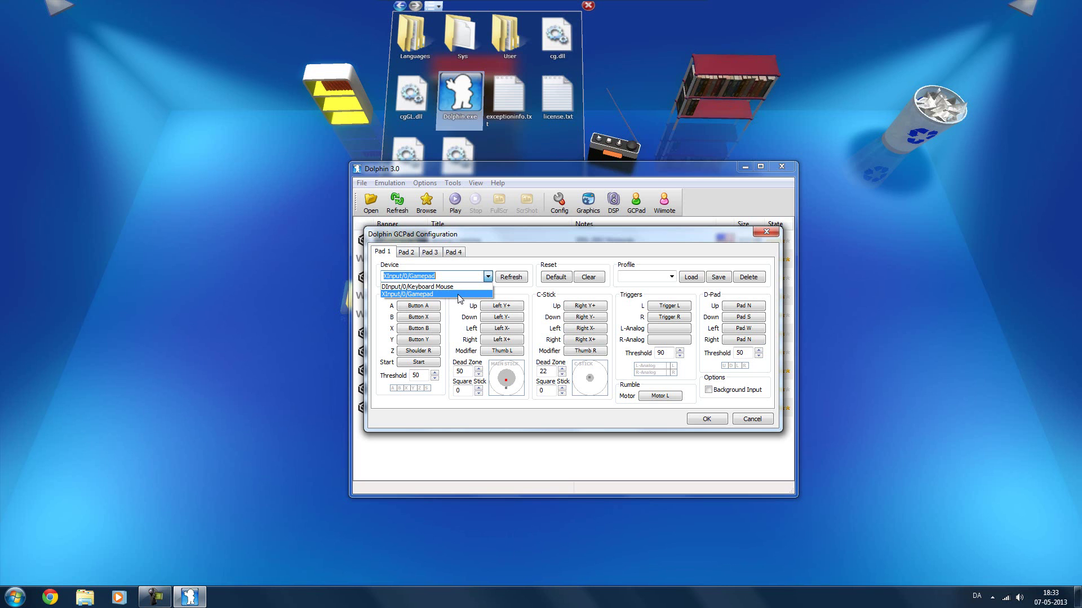
# Step: Search the computer's programs and files for "xbox 360" and clear the search
pyautogui.click(7, 596)
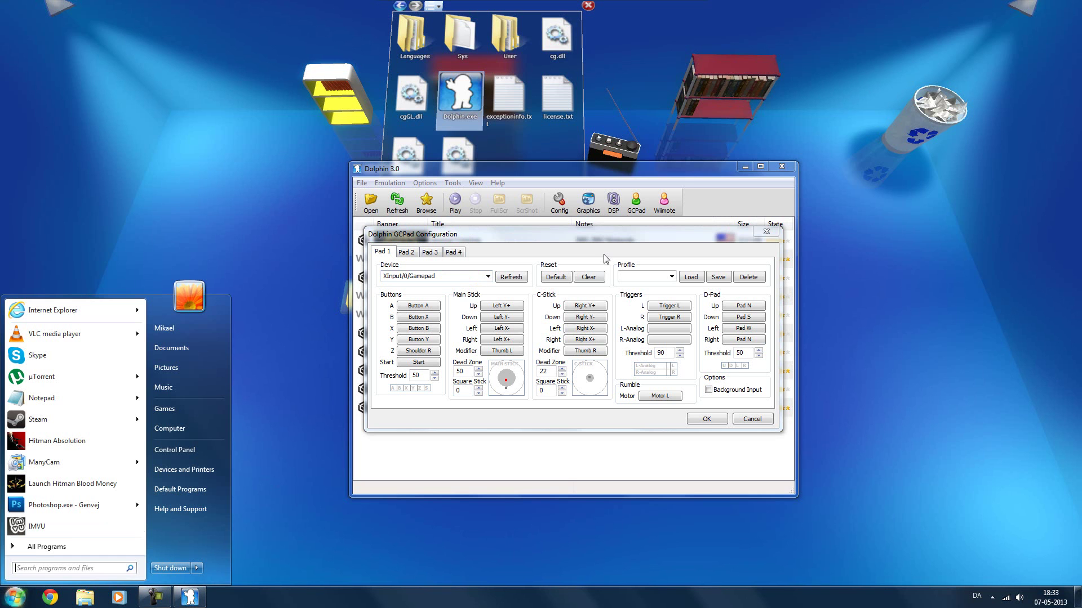
pyautogui.write('xbox')
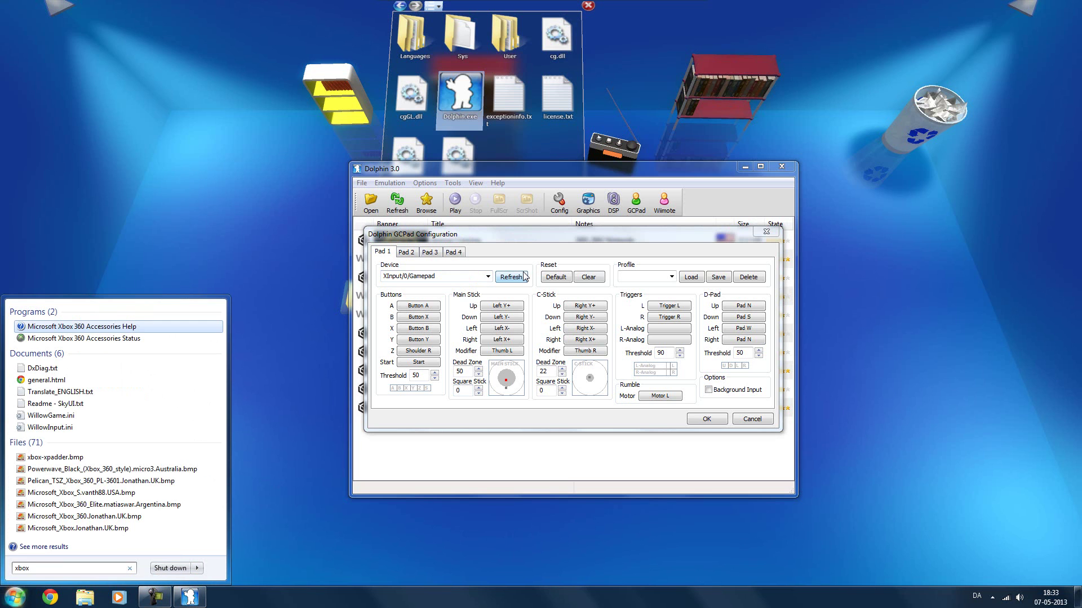
pyautogui.write(' 360')
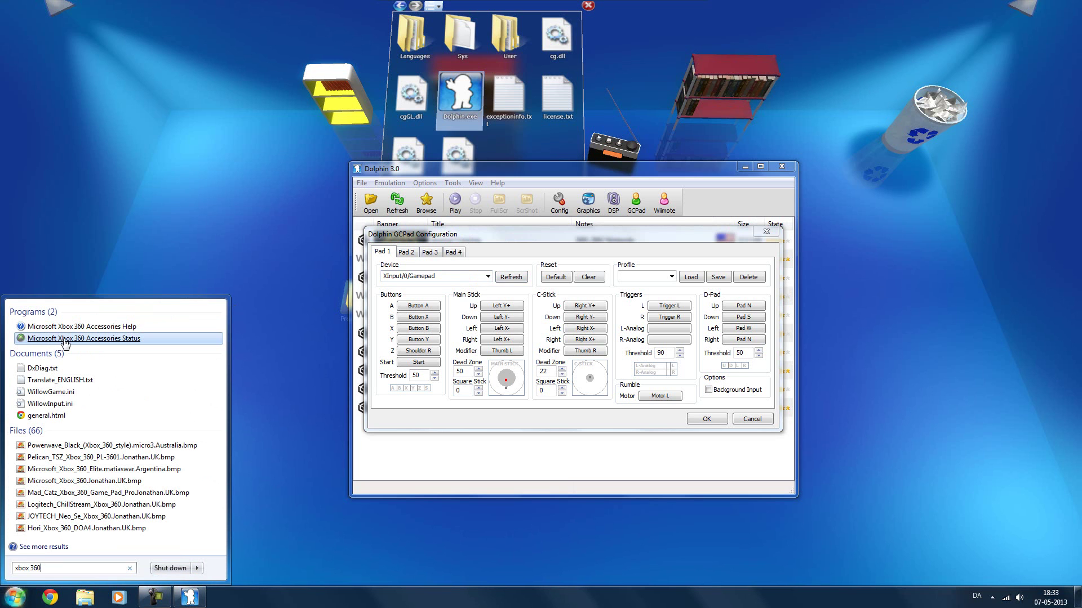
pyautogui.click(125, 343)
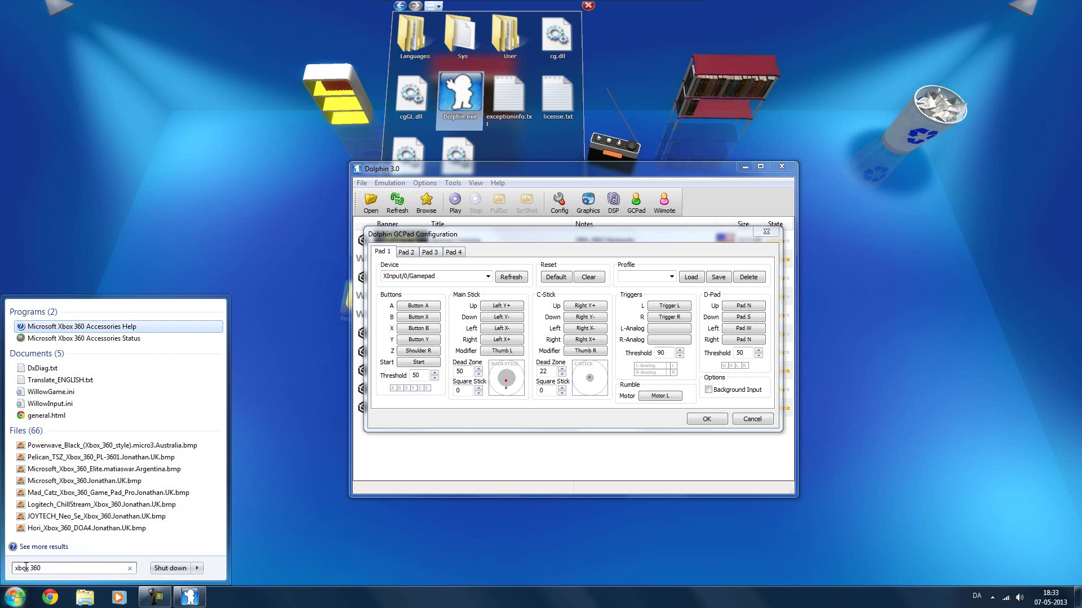
pyautogui.press('BackSpace')
pyautogui.press('BackSpace')
pyautogui.press('BackSpace')
pyautogui.press('BackSpace')
pyautogui.press('BackSpace')
pyautogui.press('BackSpace')
pyautogui.press('BackSpace')
pyautogui.press('BackSpace')
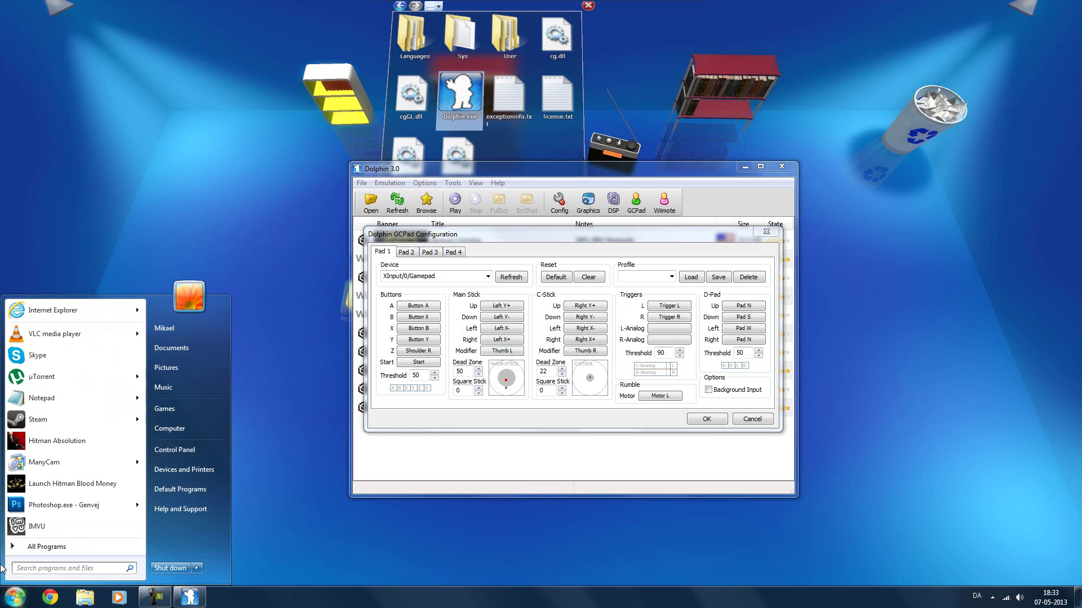
# Step: Search for "device", open Device Manager, and select Xbox 360 Controller for Windows under Microsoft Common Controller For Windows Class
pyautogui.write('device')
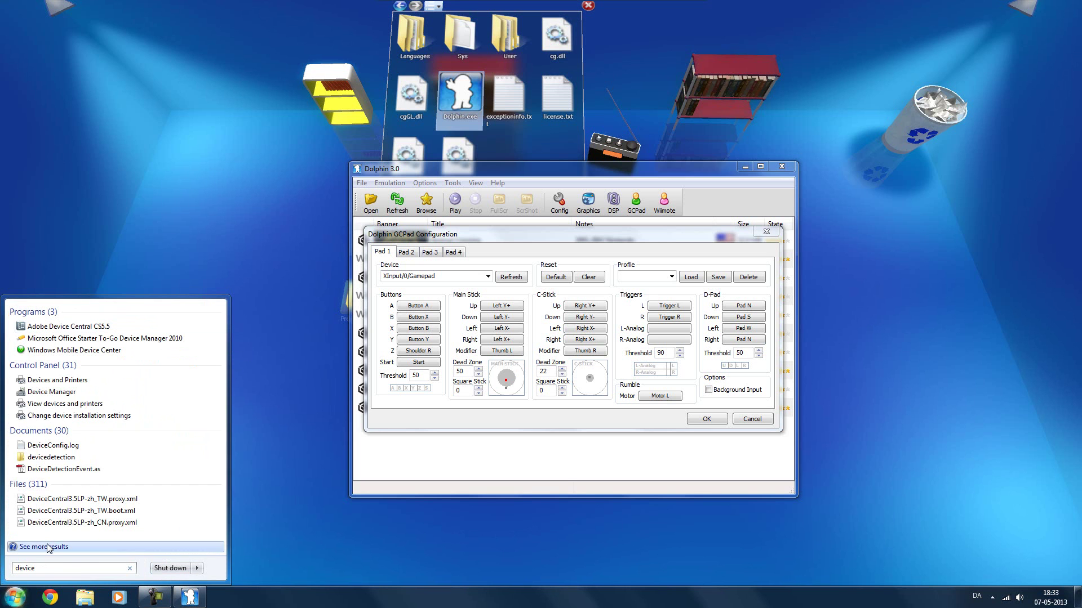
pyautogui.click(52, 392)
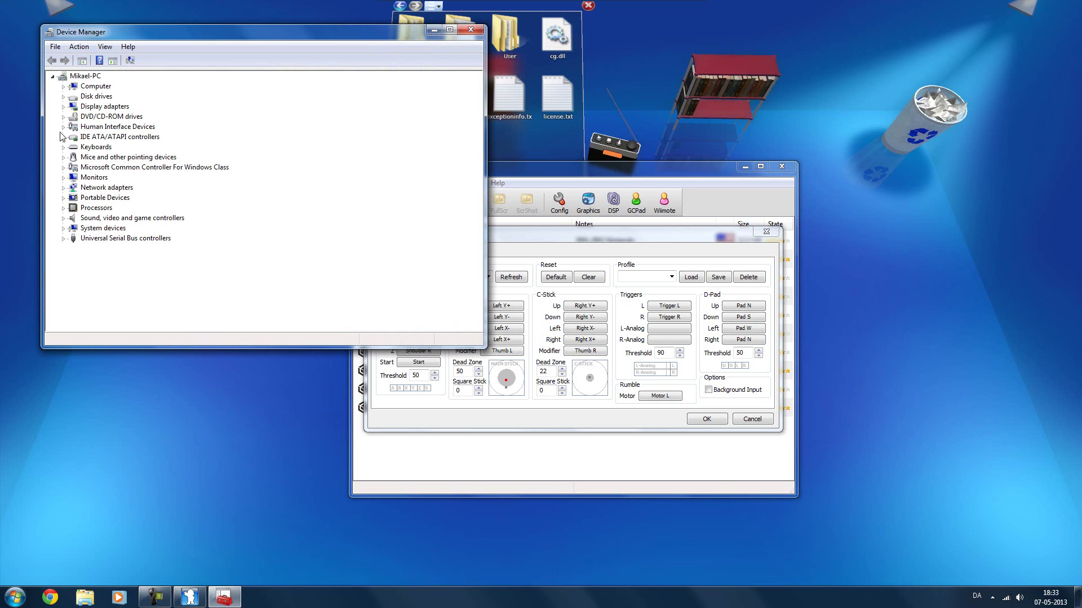
pyautogui.click(64, 168)
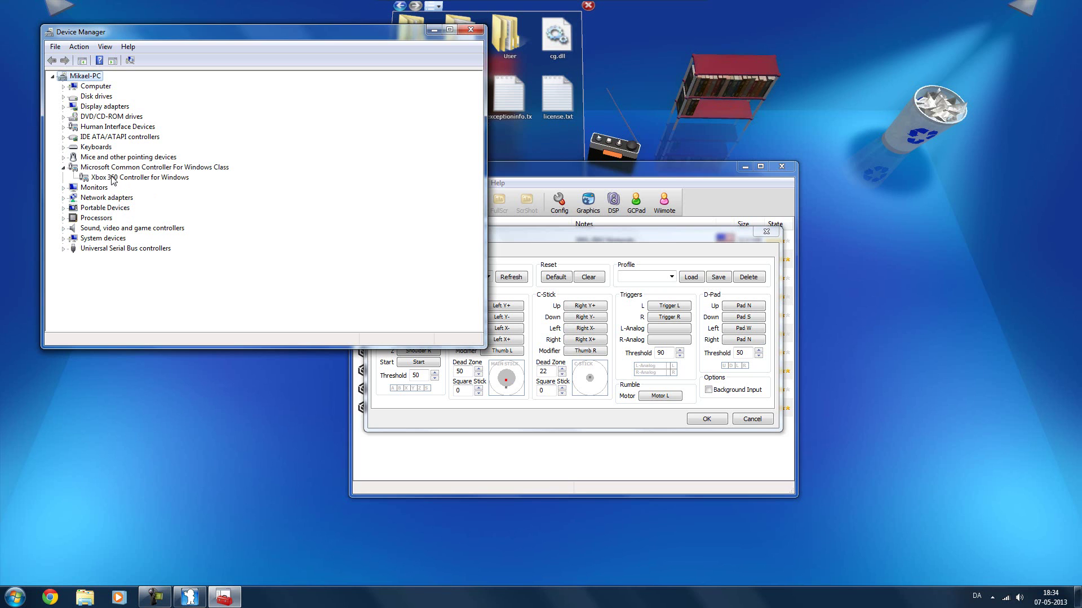
pyautogui.click(169, 177)
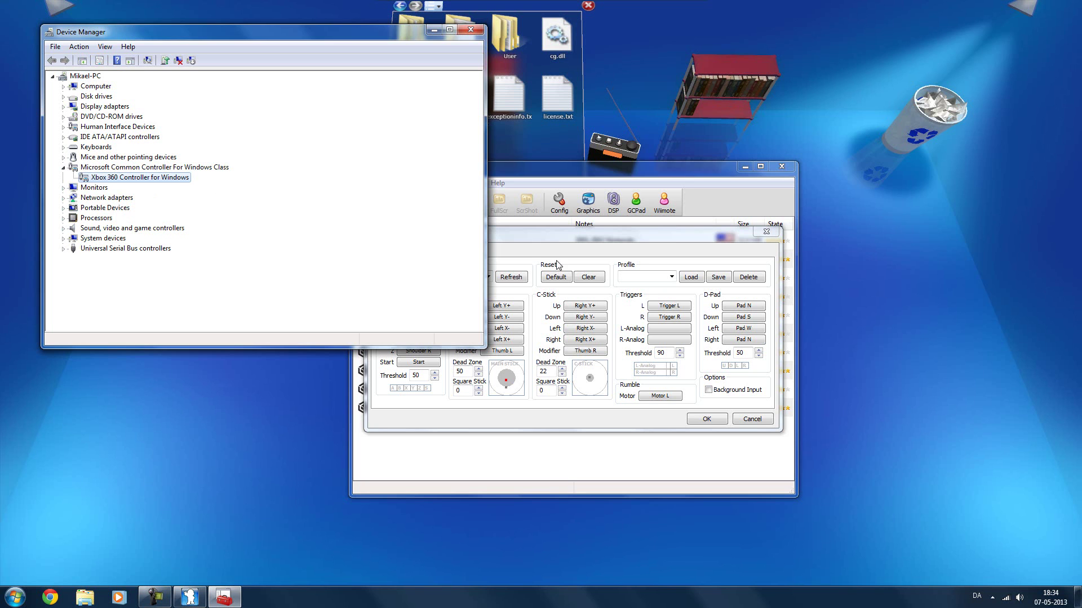
# Step: Inspect the driver information in the Xbox 360 Controller for Windows properties and cancel the dialog
pyautogui.click(567, 240)
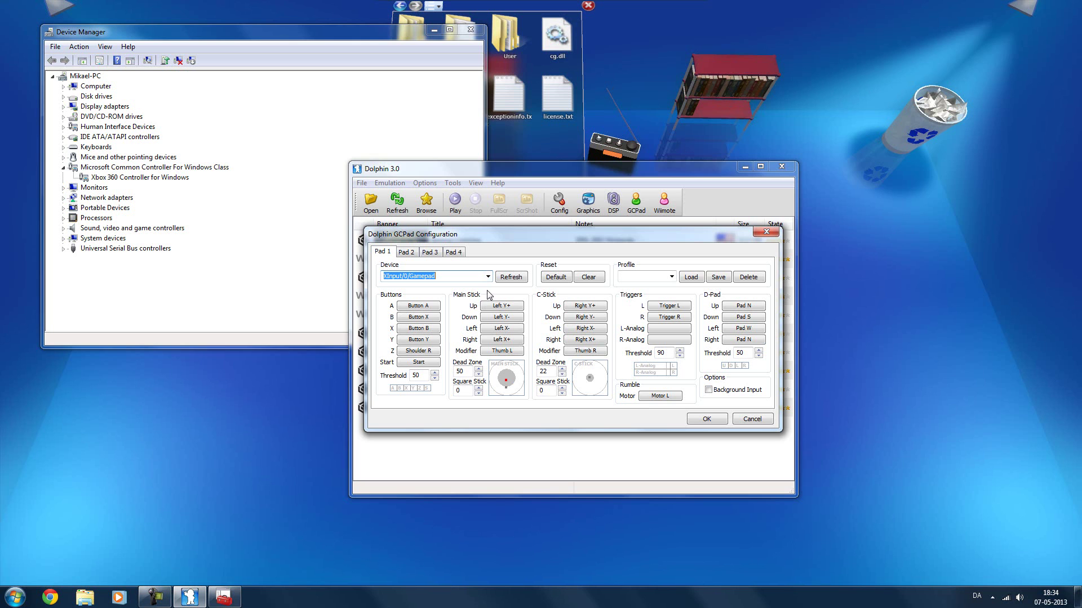
pyautogui.doubleClick(163, 178)
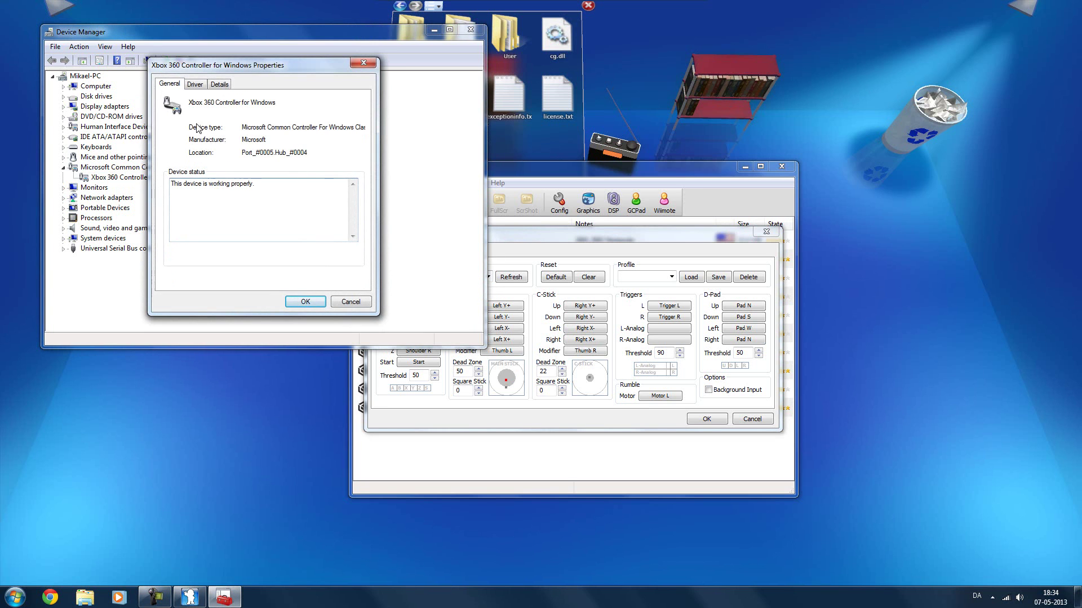
pyautogui.click(196, 84)
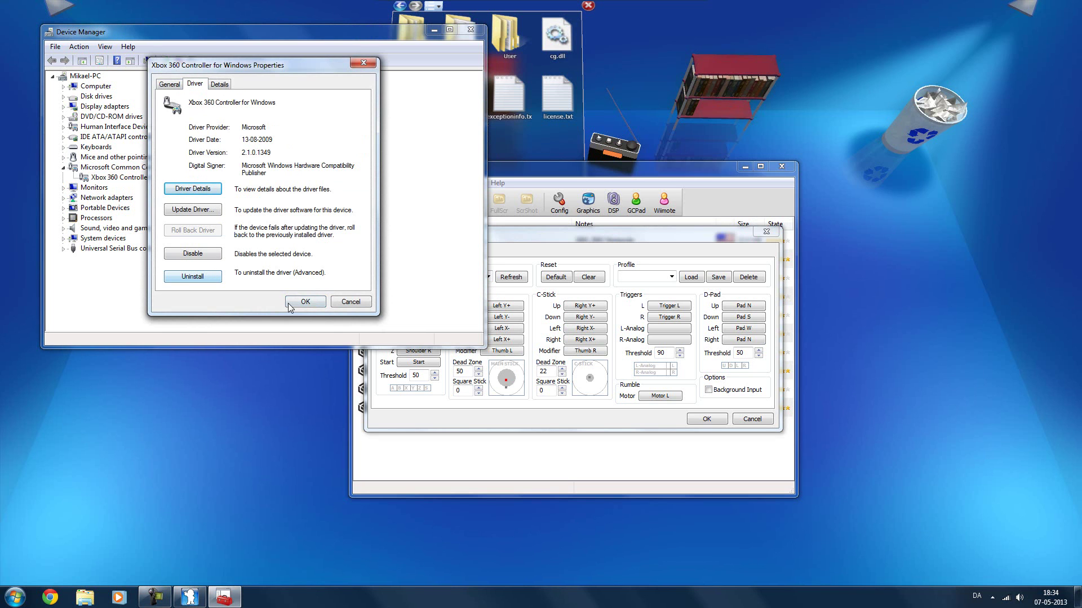
pyautogui.click(341, 304)
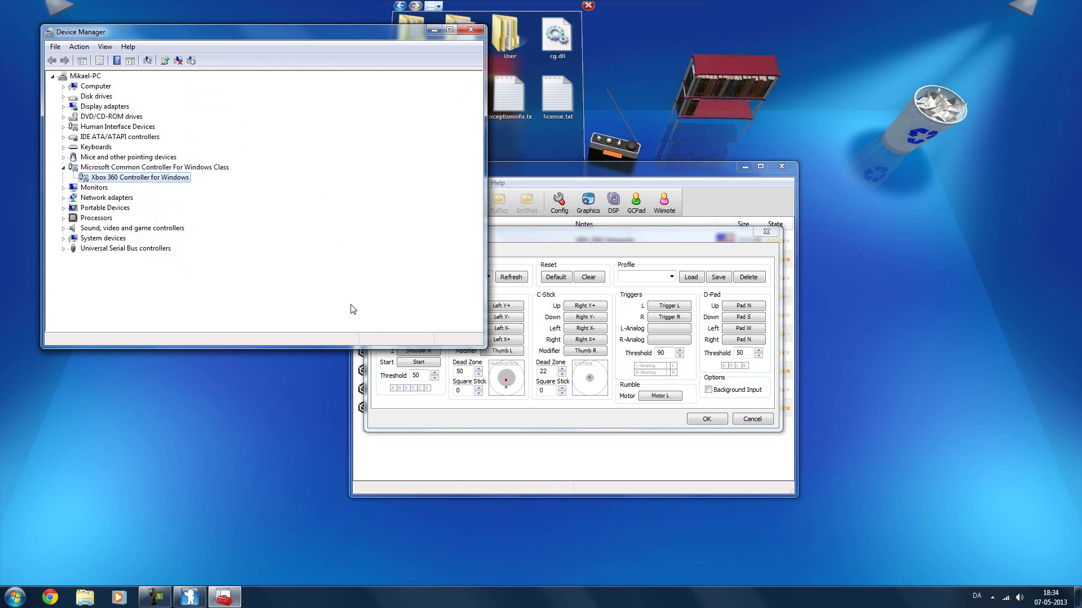
# Step: Close Device Manager, then switch to Chrome and search Google Images on google.dk for "gamecube controller"
pyautogui.click(478, 32)
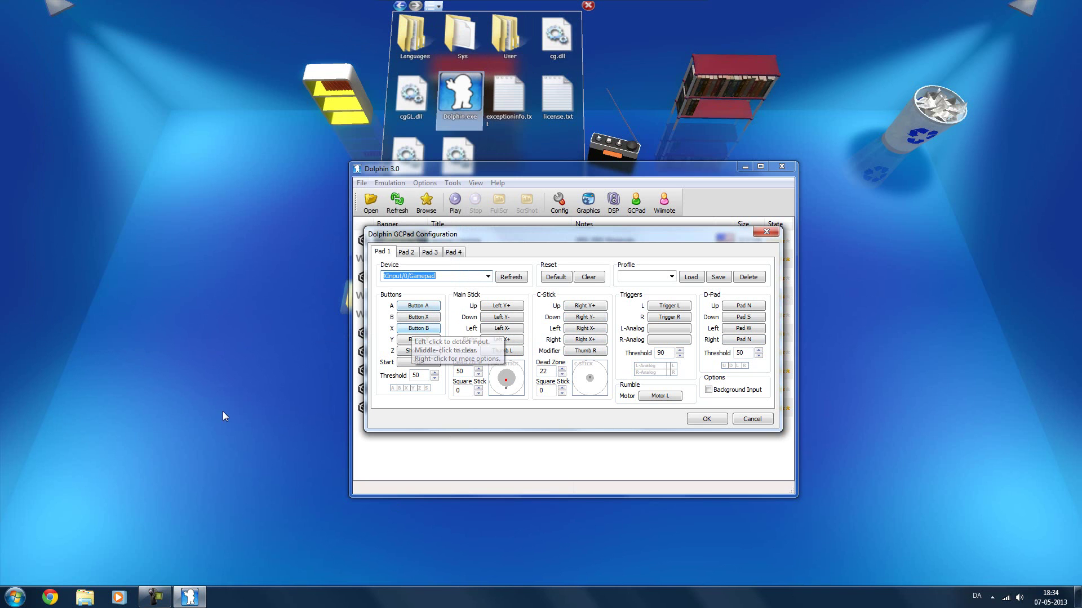
pyautogui.click(57, 599)
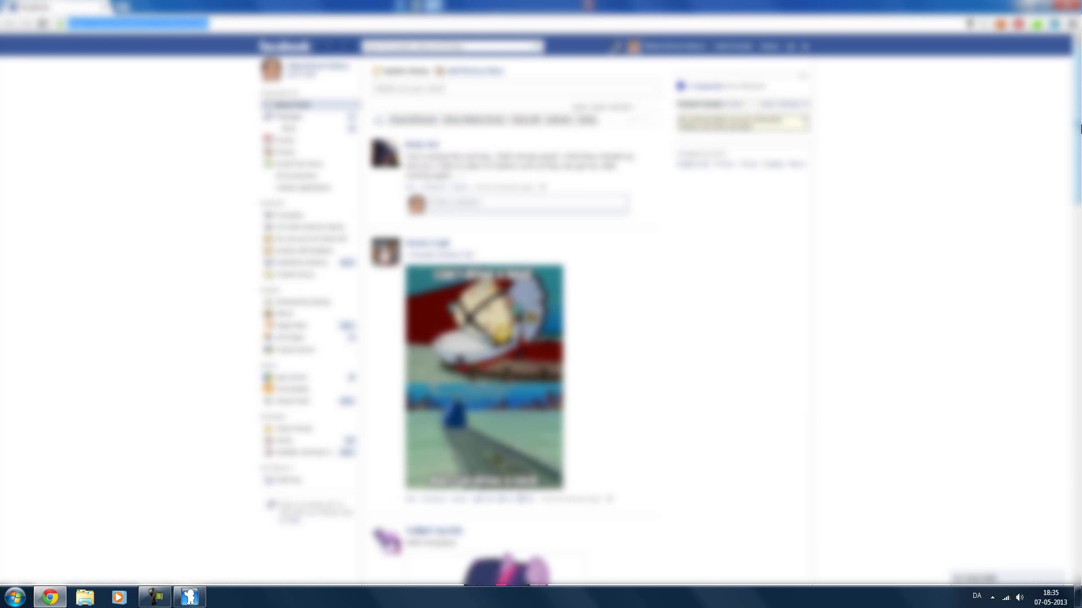
pyautogui.write('google.dk')
pyautogui.press('Return')
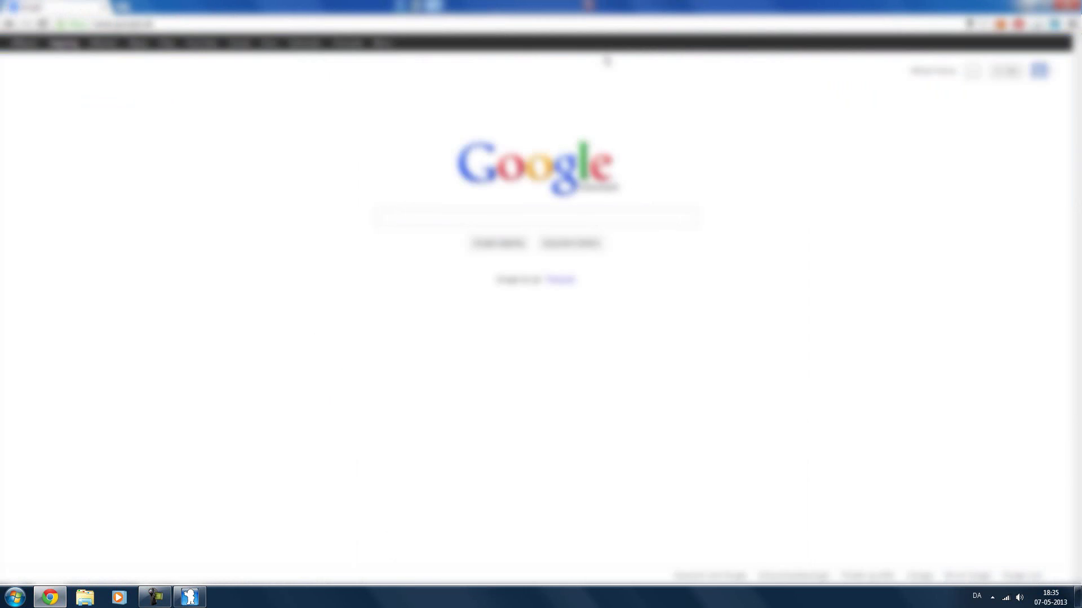
pyautogui.click(102, 44)
pyautogui.write('ga')
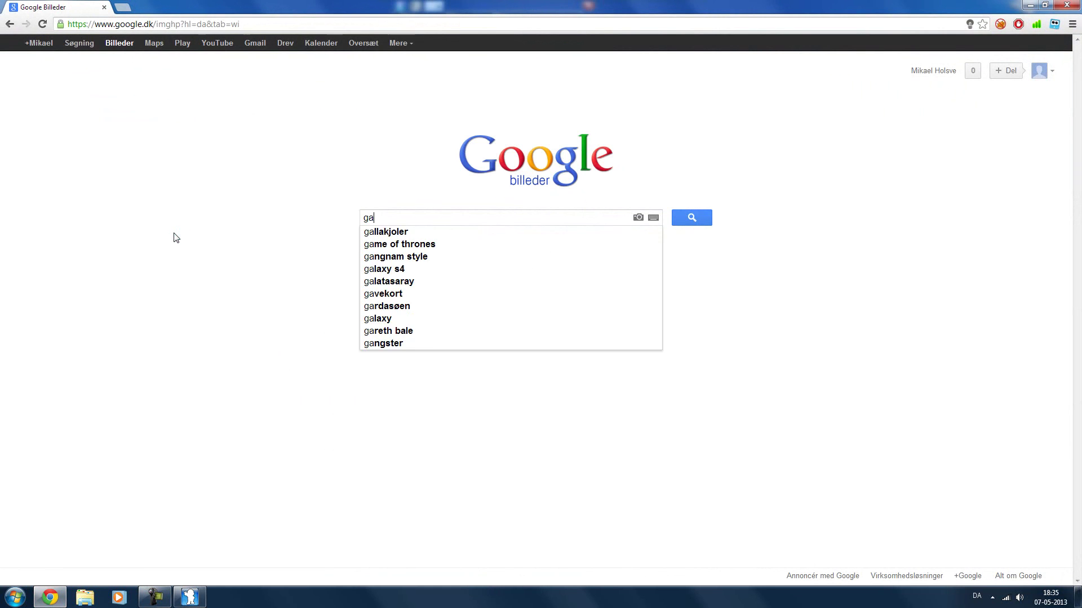
pyautogui.write('mecube controller')
pyautogui.press('Return')
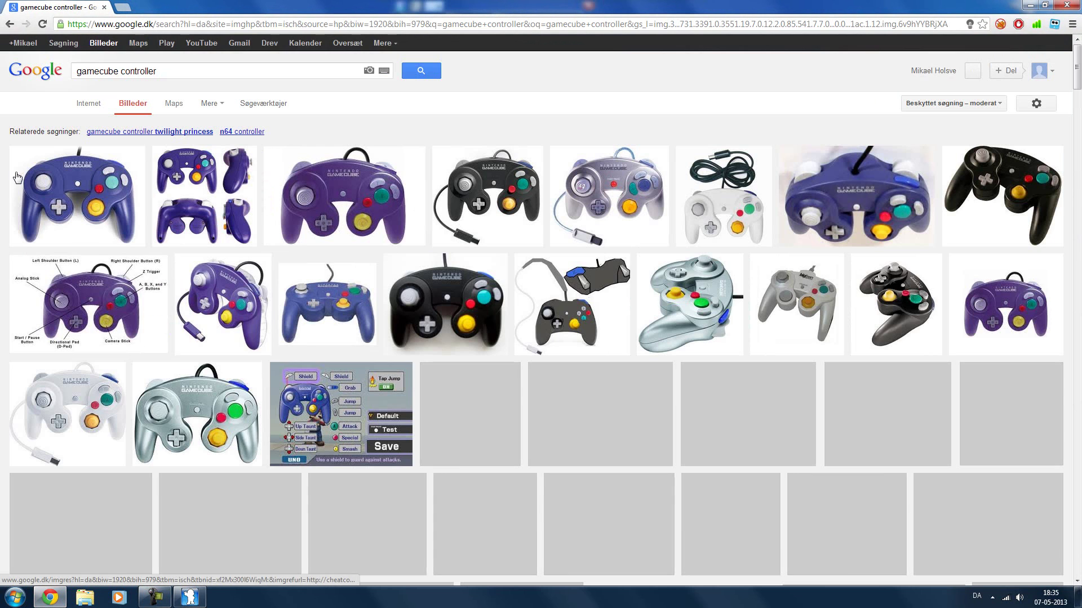
# Step: Open the original Wikimedia image of the blue GameCube controller and arrange its window side by side with the GCPad configuration
pyautogui.click(65, 182)
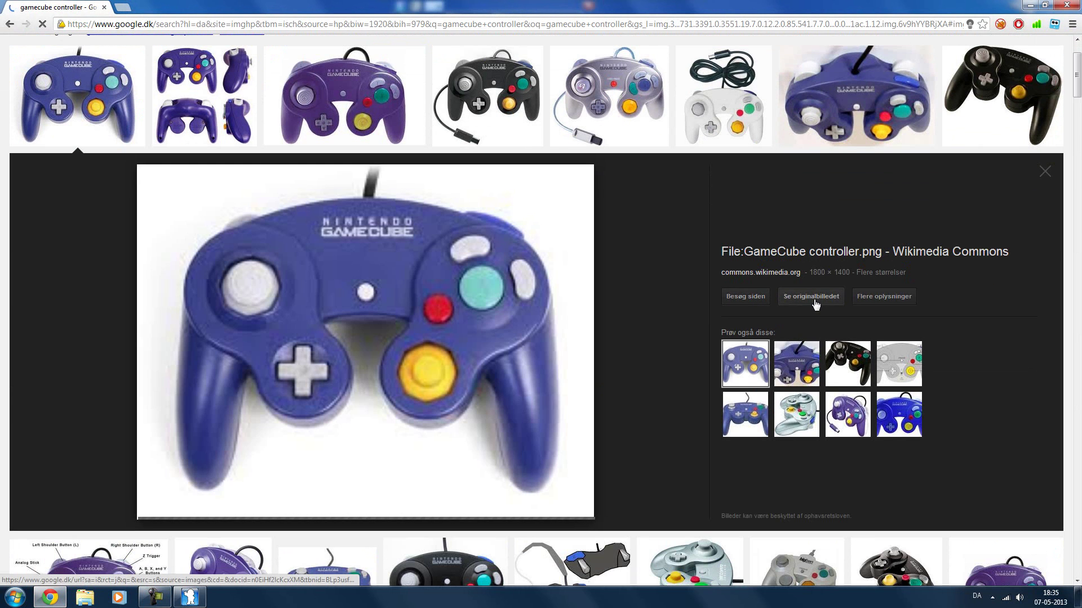
pyautogui.click(814, 302)
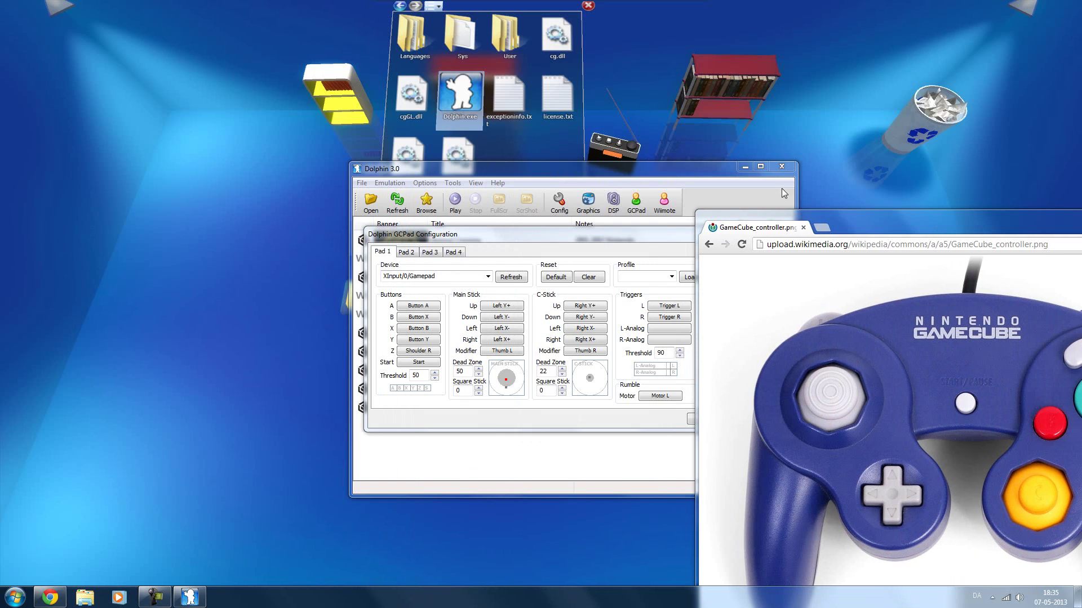
pyautogui.moveTo(877, 214); pyautogui.dragTo(1081, 175)
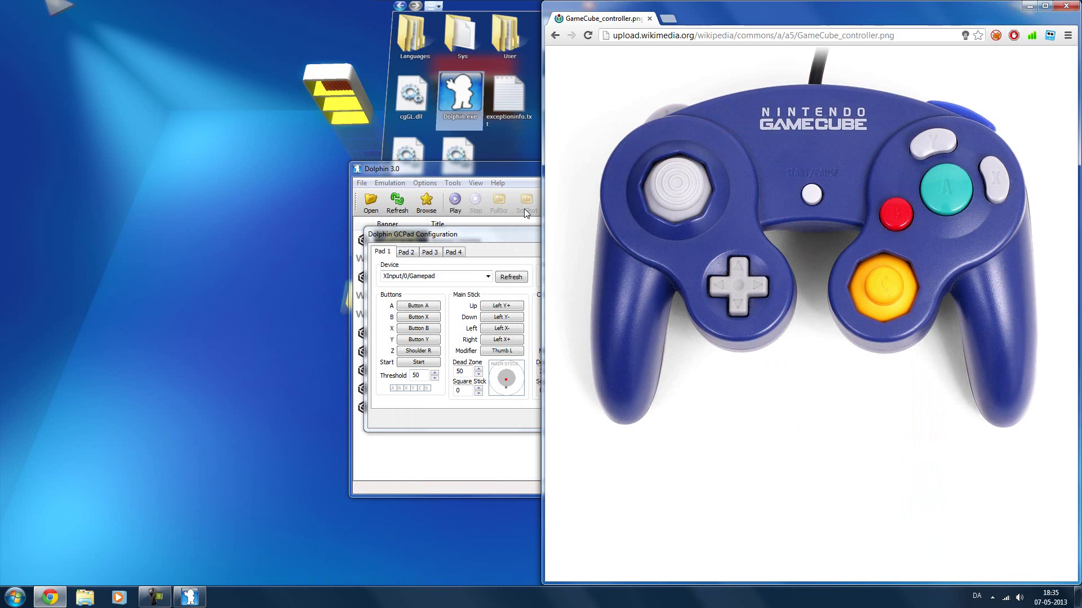
pyautogui.click(500, 236)
pyautogui.moveTo(501, 235); pyautogui.dragTo(176, 185)
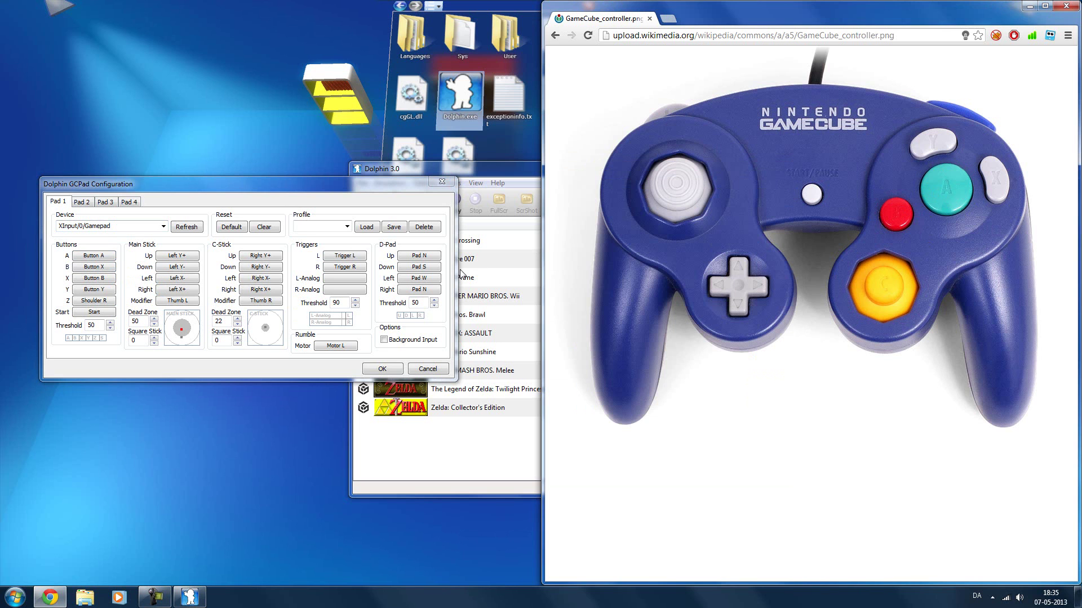
# Step: Search Google Images for "xbox 360 controller" in a new browser tab
pyautogui.click(668, 20)
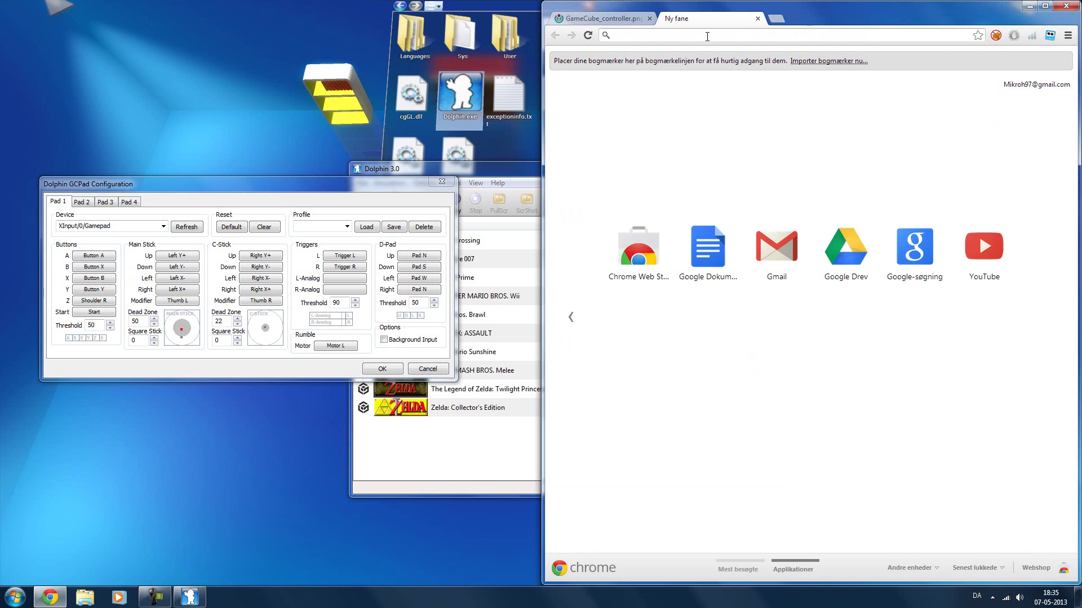
pyautogui.write('xb')
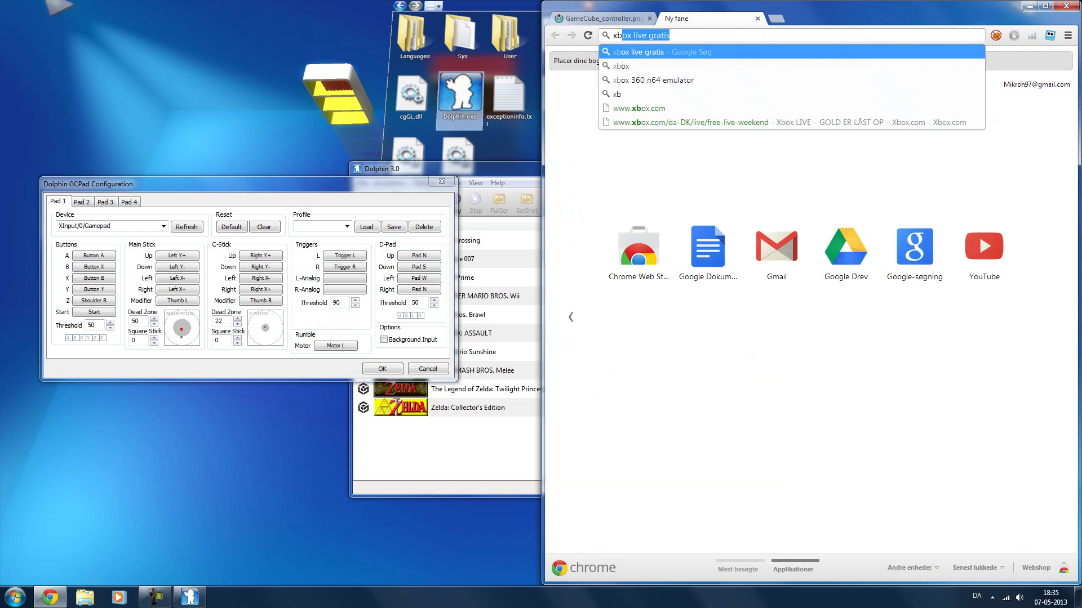
pyautogui.press('BackSpace')
pyautogui.press('BackSpace')
pyautogui.press('BackSpace')
pyautogui.write('g')
pyautogui.press('Return')
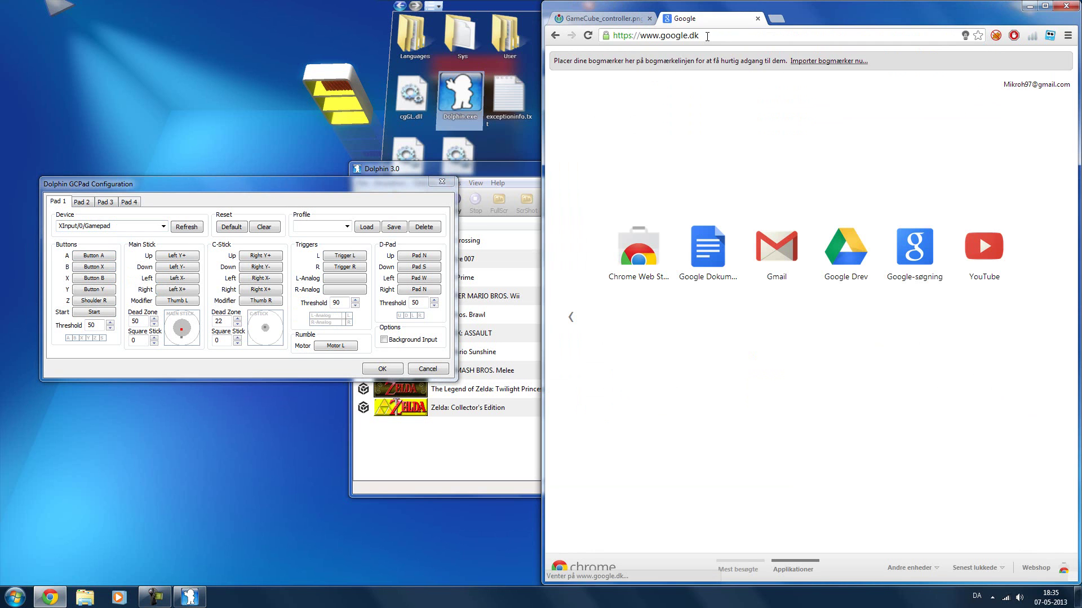
pyautogui.click(645, 50)
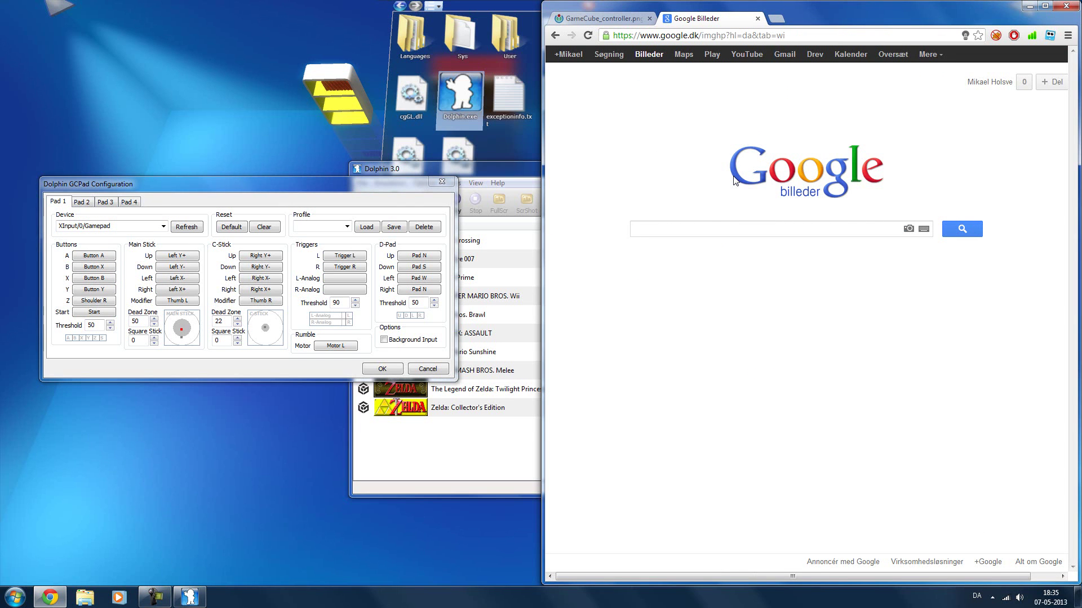
pyautogui.write('xb')
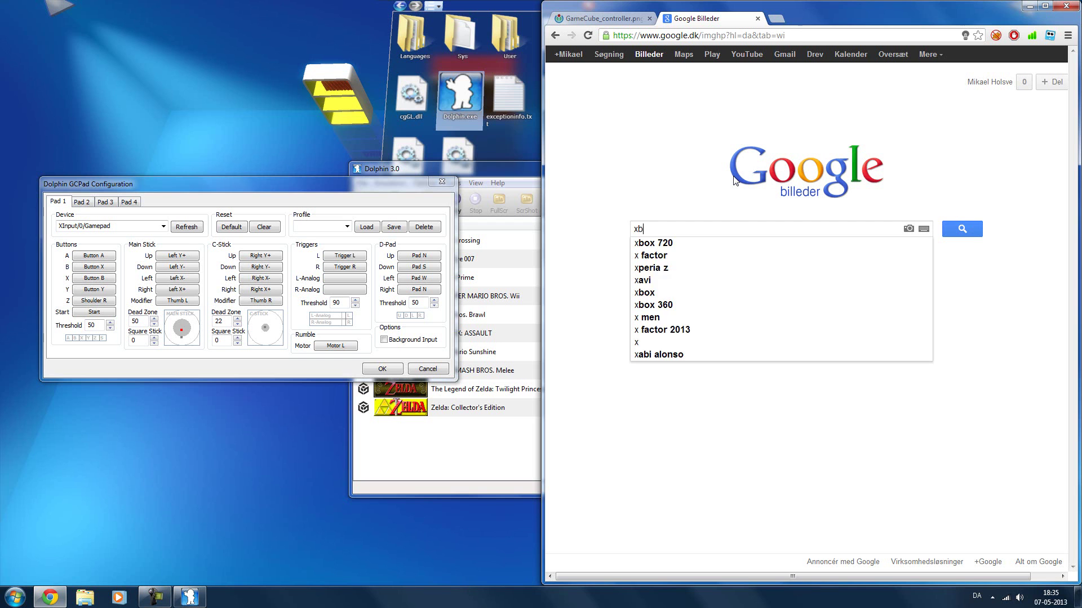
pyautogui.write('ox 36')
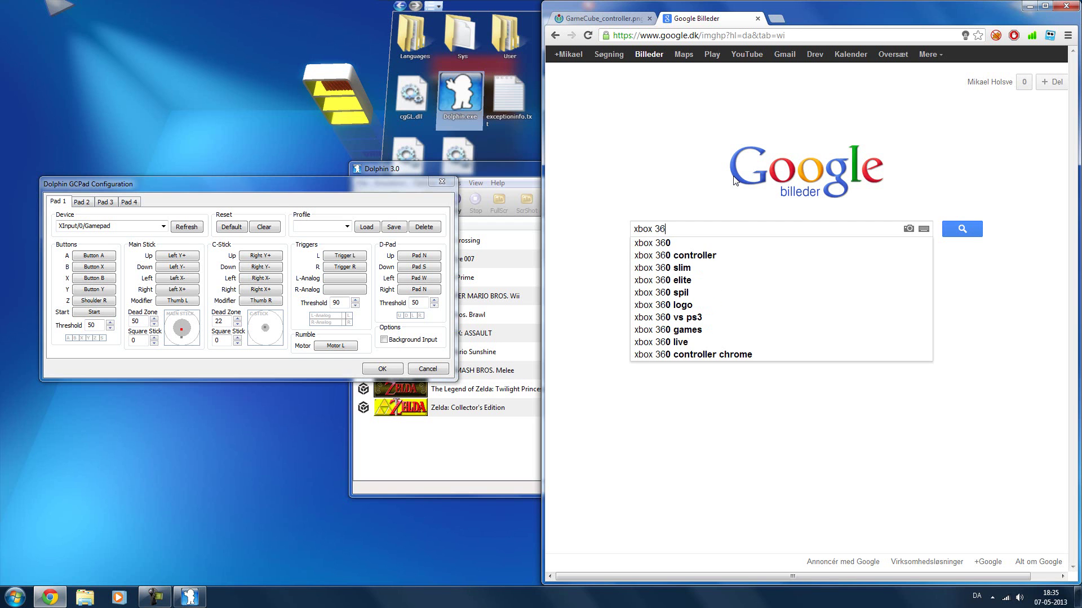
pyautogui.write('0 controller')
pyautogui.press('Return')
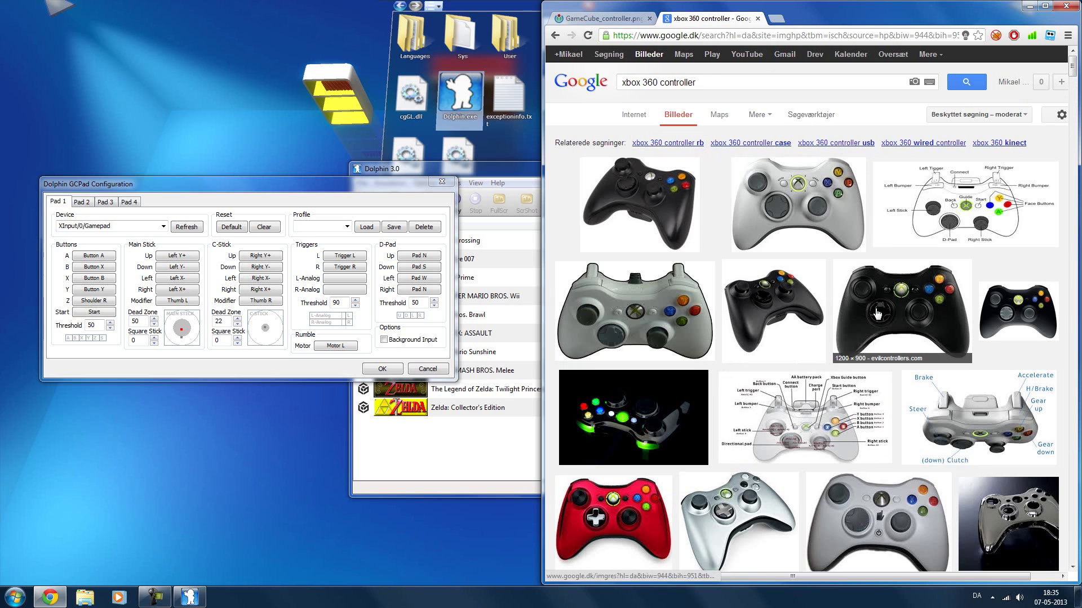
# Step: Open the original evilcontrollers.com image of the black Xbox 360 controller and place it in its own shortened window below the GameCube picture
pyautogui.click(873, 313)
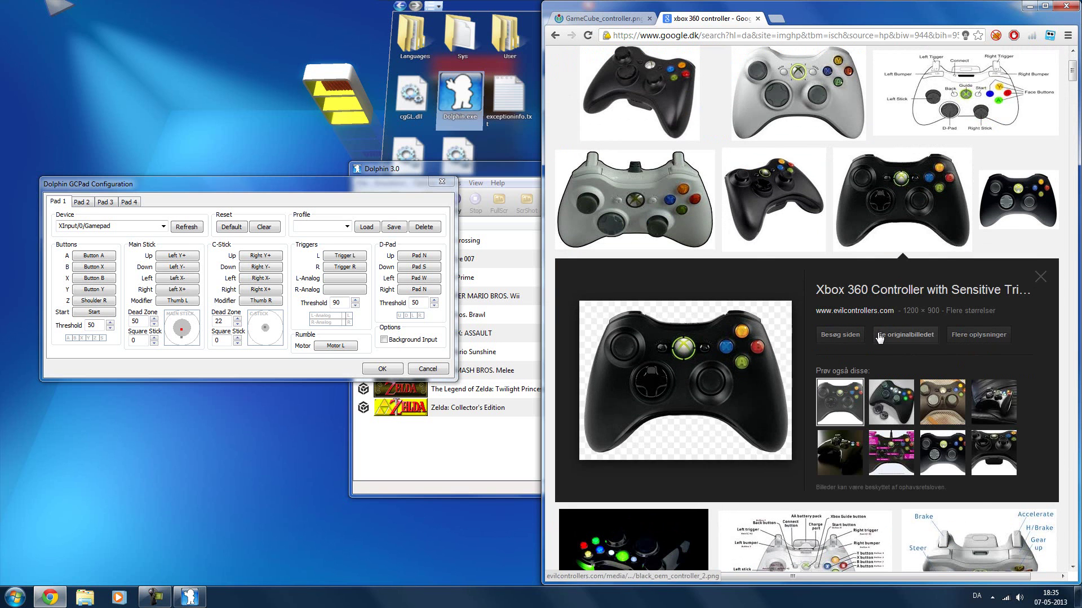
pyautogui.click(901, 334)
pyautogui.moveTo(729, 22); pyautogui.dragTo(1079, 394)
pyautogui.moveTo(791, 4); pyautogui.dragTo(1079, 35)
pyautogui.moveTo(814, 580); pyautogui.dragTo(836, 305)
pyautogui.moveTo(831, 17); pyautogui.dragTo(831, 304)
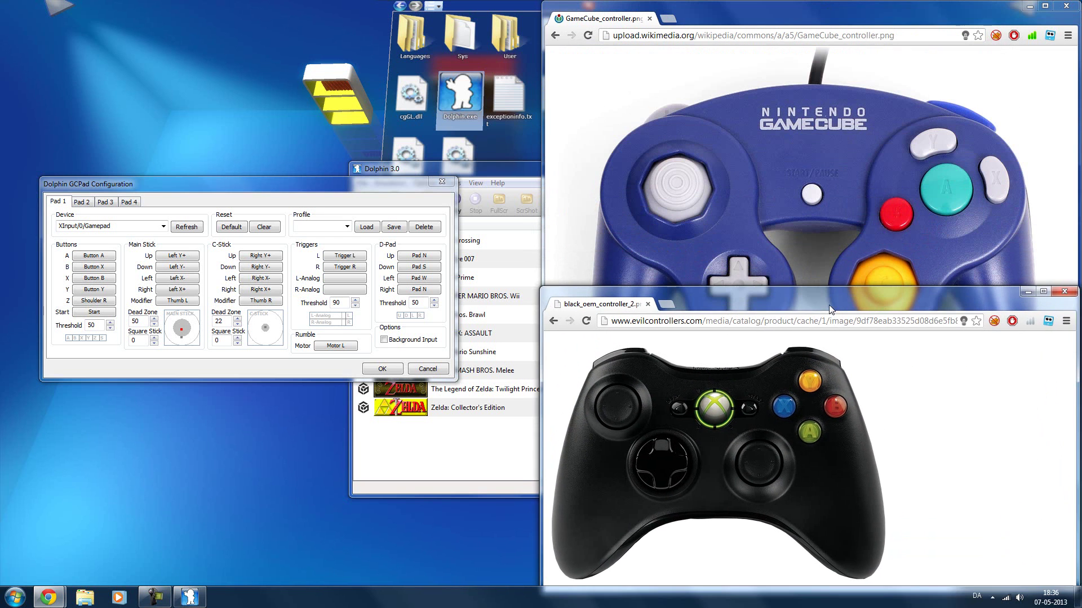
# Step: Shorten the GameCube controller picture's window so it fits directly above the Xbox 360 controller picture
pyautogui.click(845, 11)
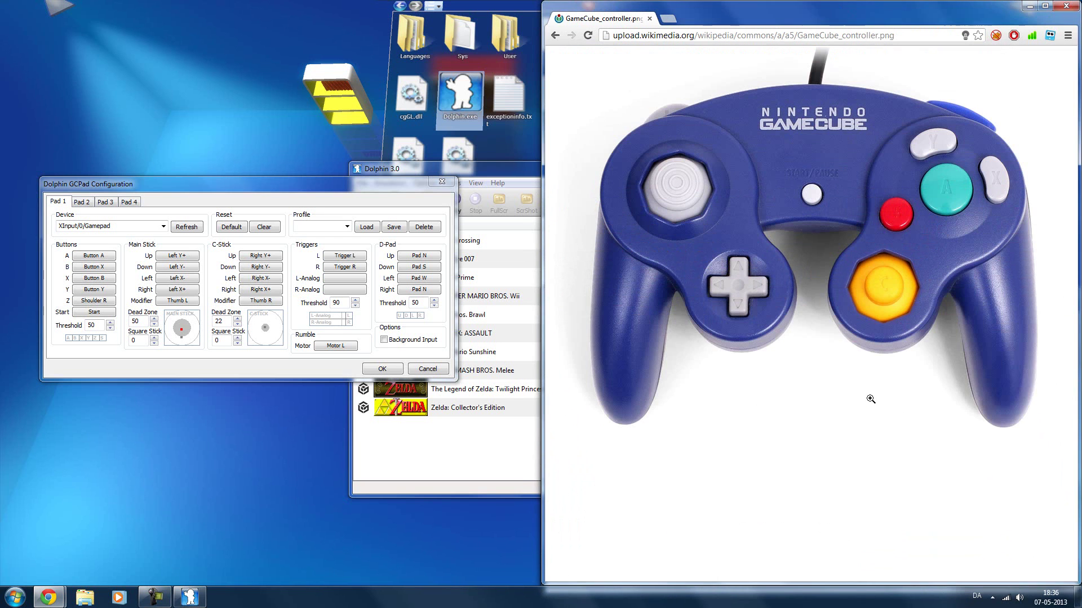
pyautogui.moveTo(864, 581); pyautogui.dragTo(900, 461)
pyautogui.moveTo(881, 236); pyautogui.dragTo(873, 14)
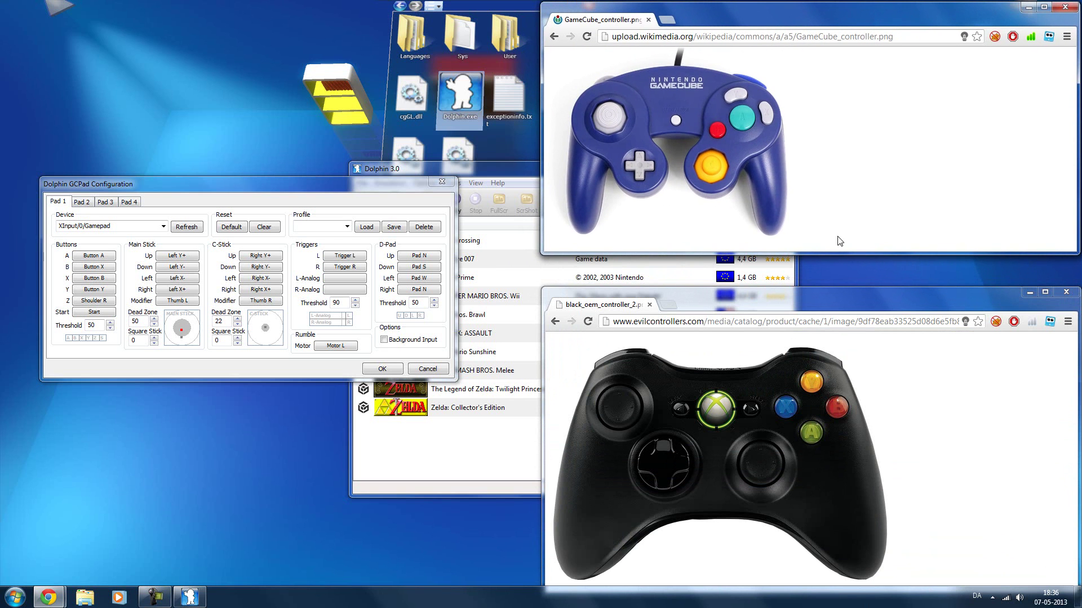
pyautogui.moveTo(838, 251); pyautogui.dragTo(838, 285)
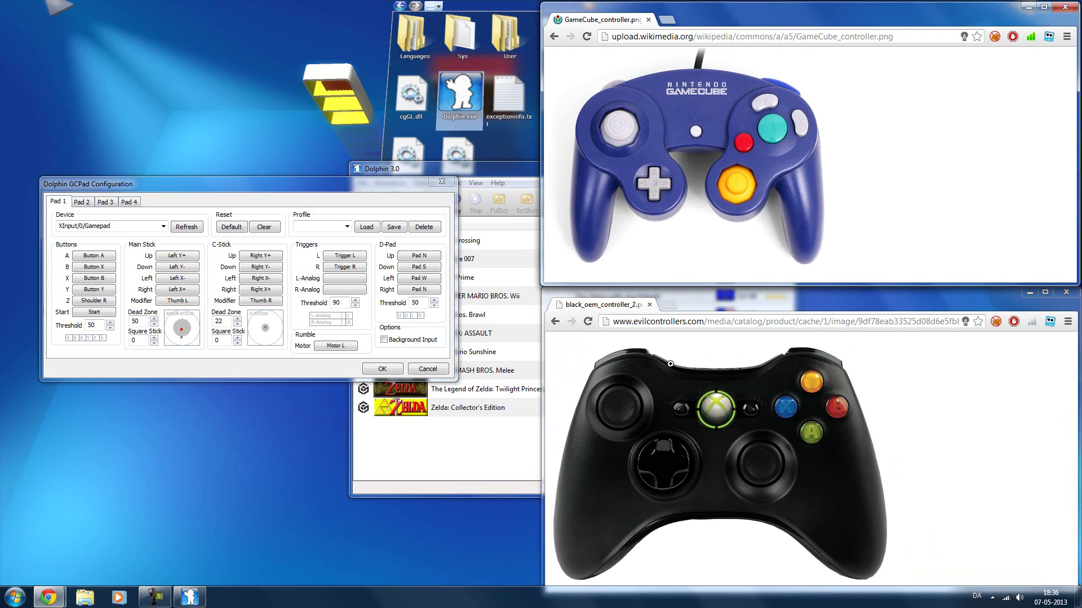
# Step: Compare the Pad 1 button and stick mappings with the GameCube and Xbox 360 controller pictures, bringing each window forward in turn
pyautogui.click(101, 248)
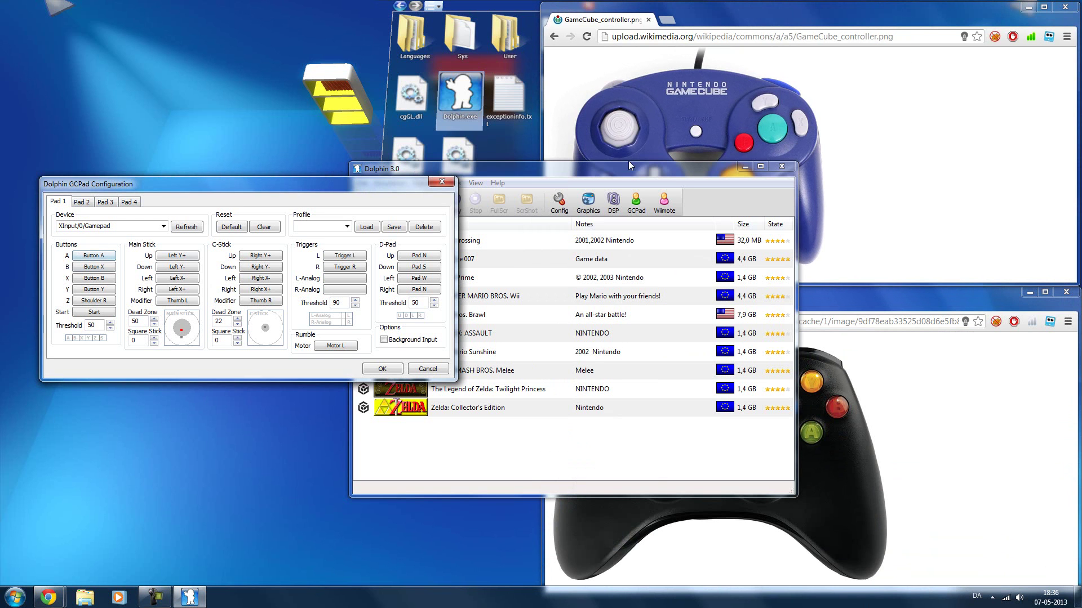
pyautogui.click(745, 26)
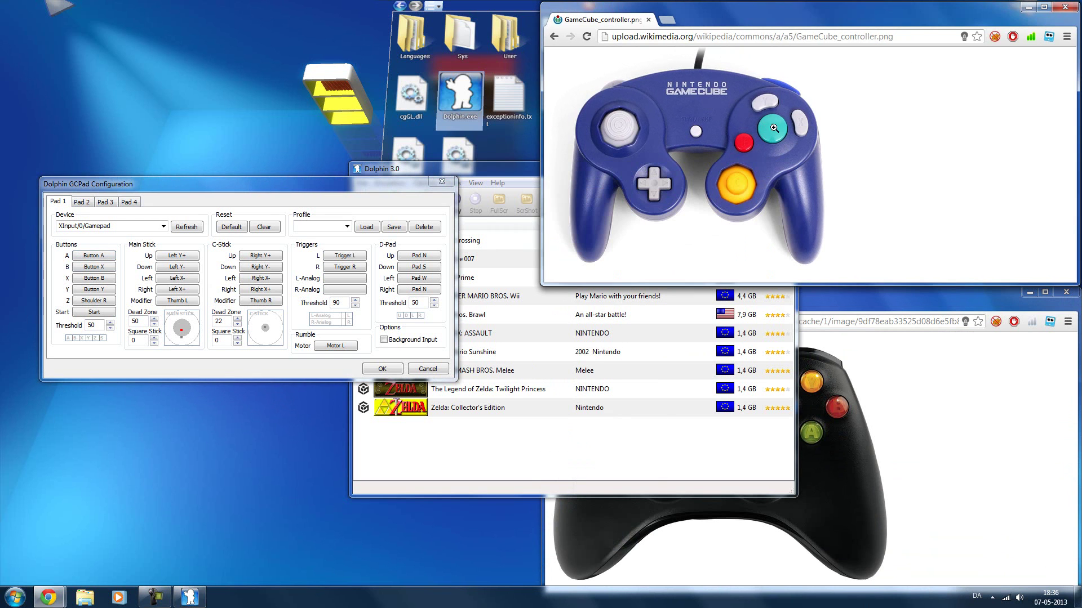
pyautogui.click(845, 303)
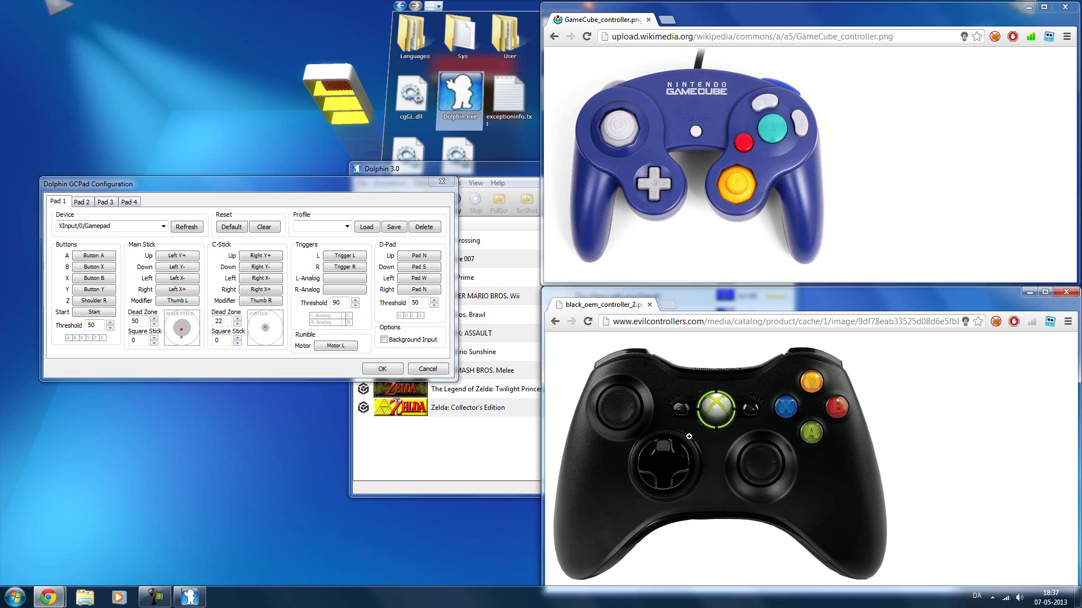
pyautogui.click(313, 180)
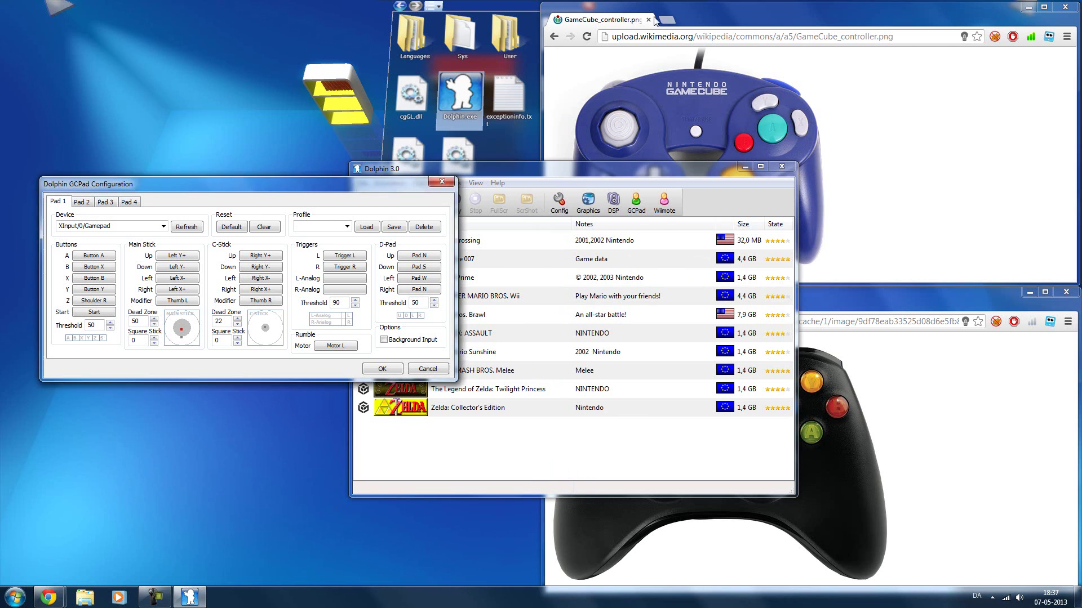
pyautogui.click(628, 22)
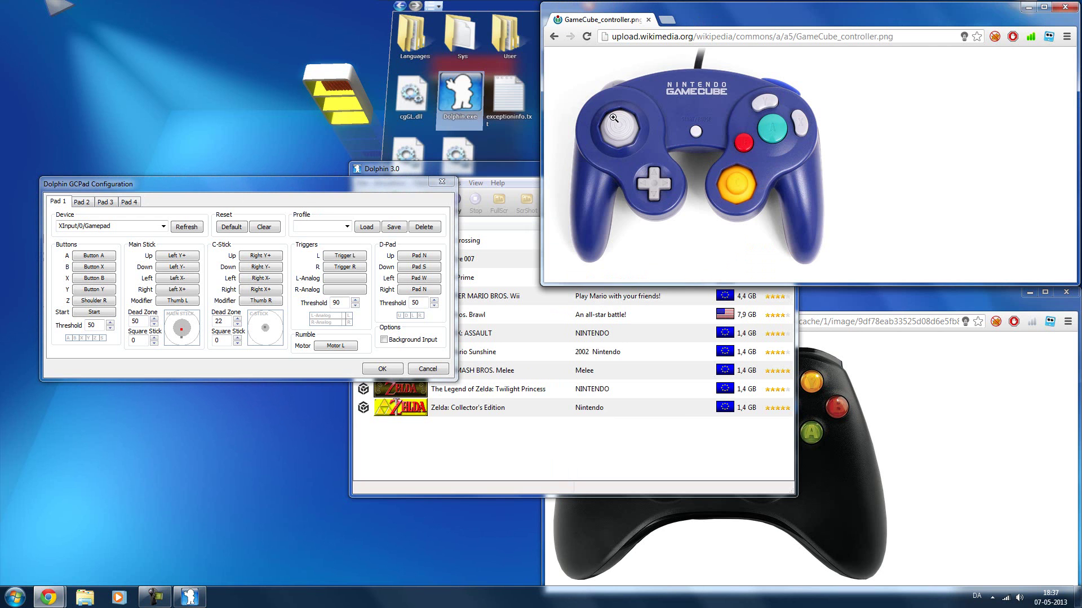
pyautogui.click(894, 299)
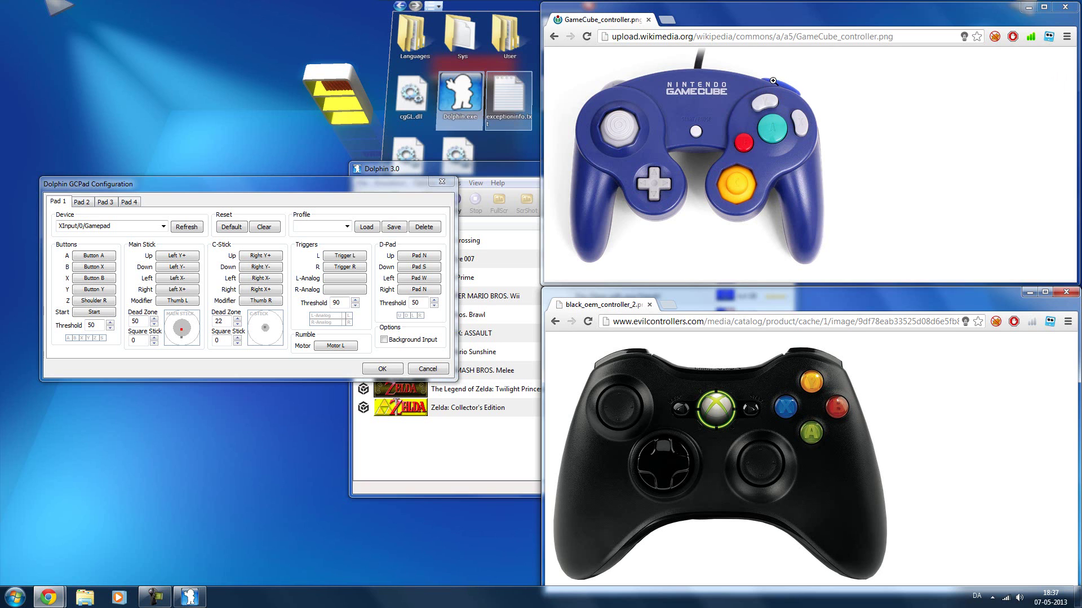
# Step: Inspect the rumble motor's control configuration and the Pad 1 device list without changing either
pyautogui.click(352, 187)
pyautogui.rightClick(354, 346)
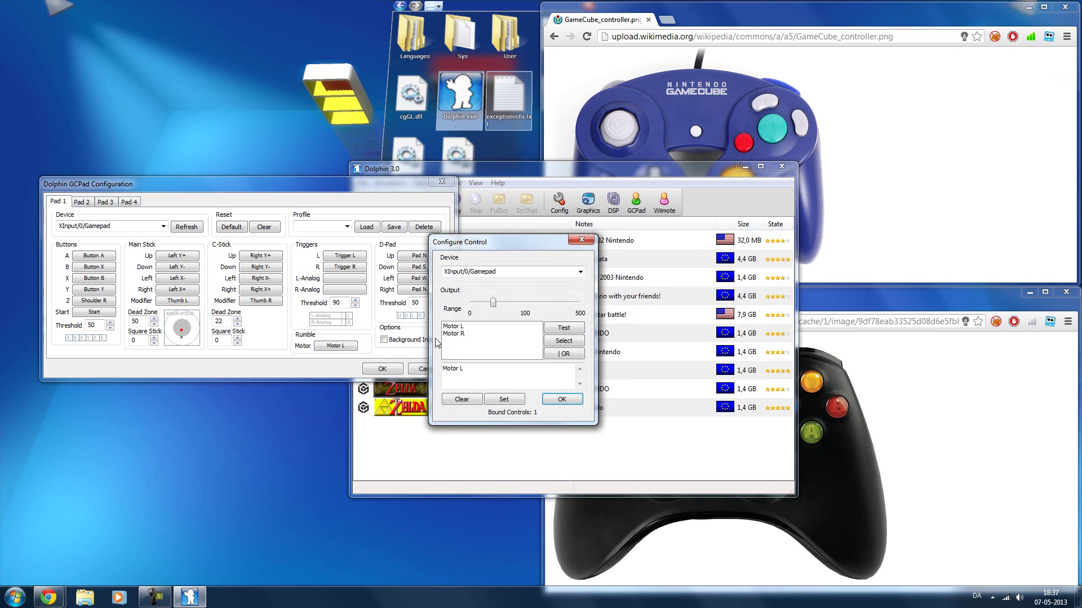
pyautogui.click(580, 241)
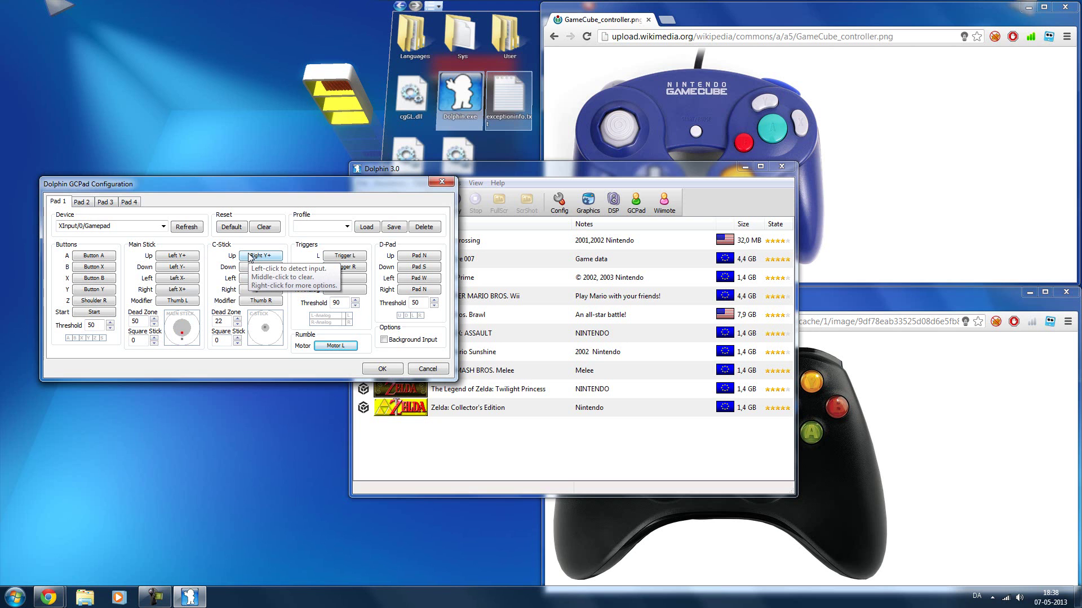
pyautogui.click(163, 227)
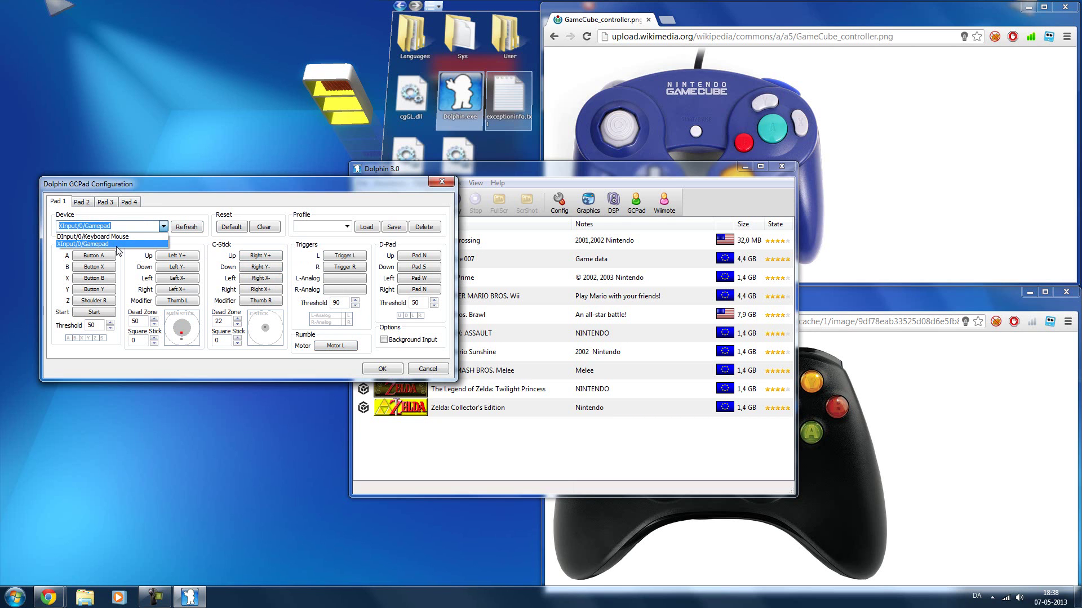
pyautogui.click(187, 223)
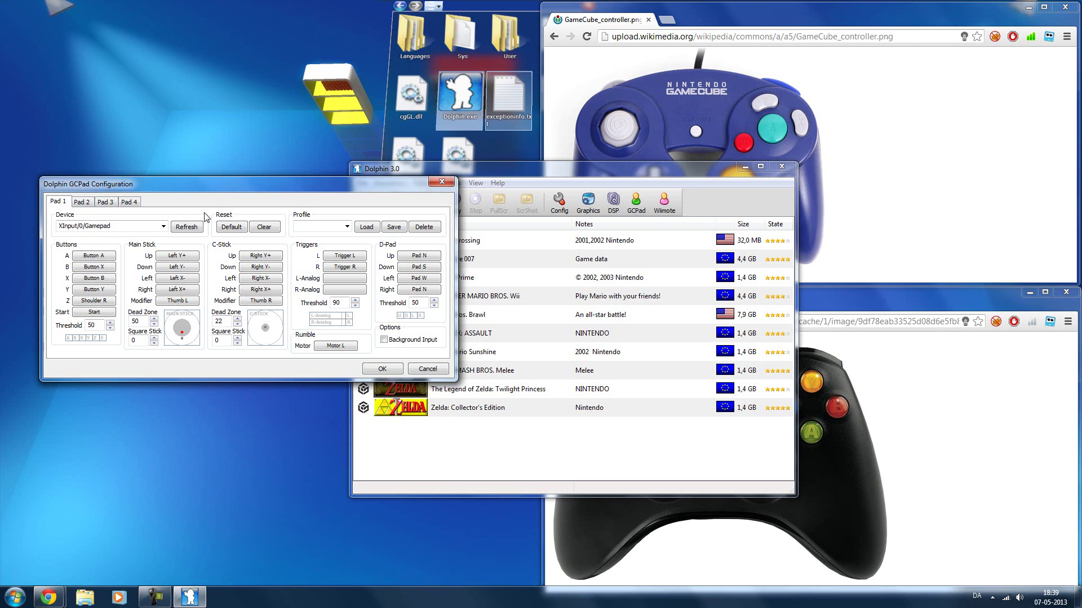
# Step: Close the GCPad configuration and move the Dolphin game list clear of the controller pictures
pyautogui.click(442, 181)
pyautogui.moveTo(442, 176); pyautogui.dragTo(123, 138)
pyautogui.click(94, 275)
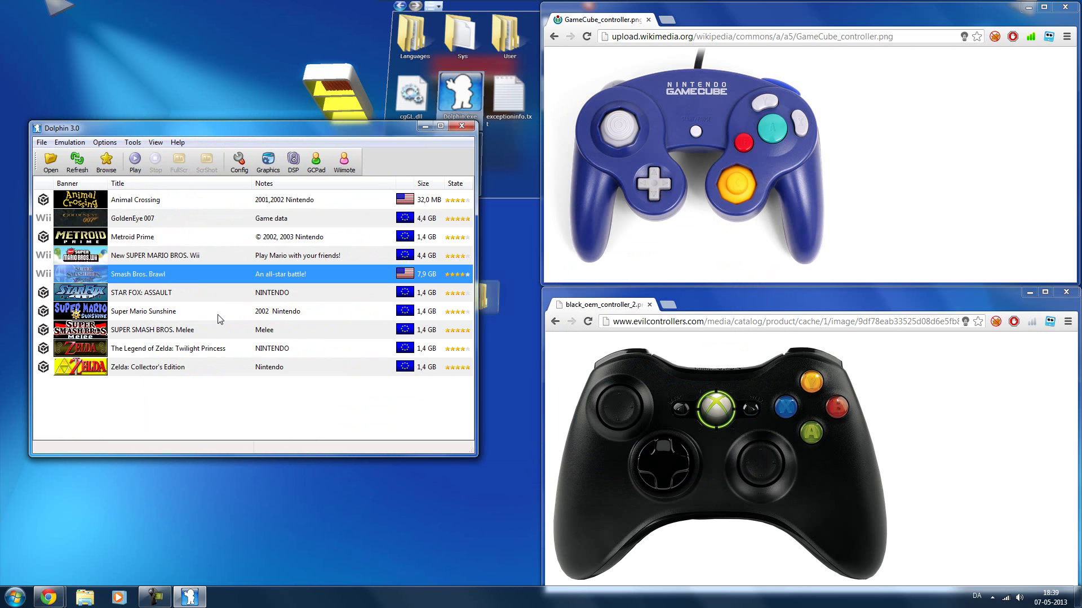
# Step: Close both controller picture windows and the Dolphin program folder on the desktop
pyautogui.click(1064, 7)
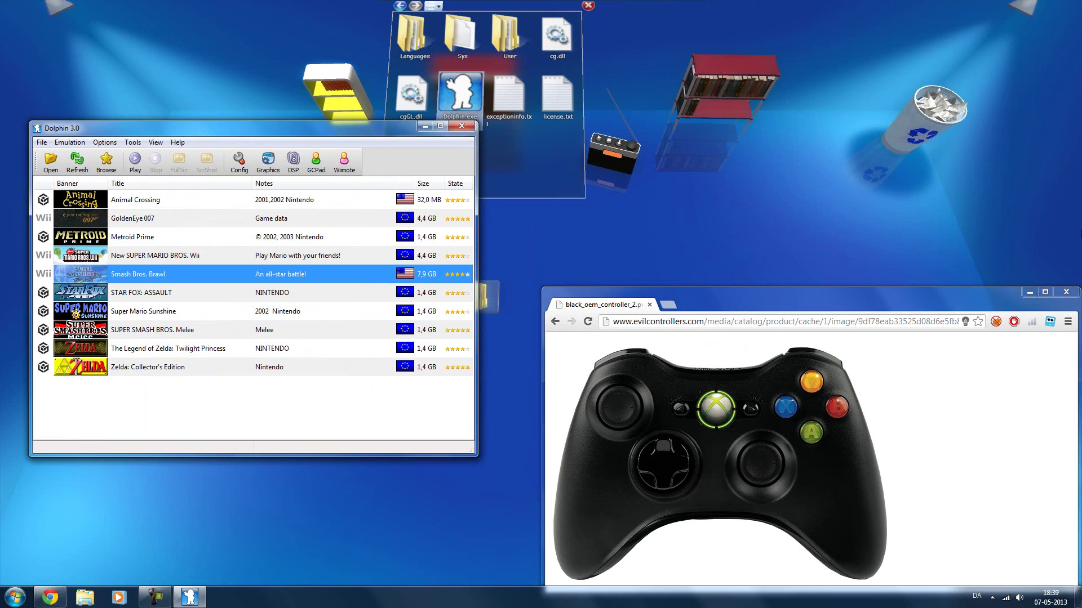
pyautogui.click(1070, 292)
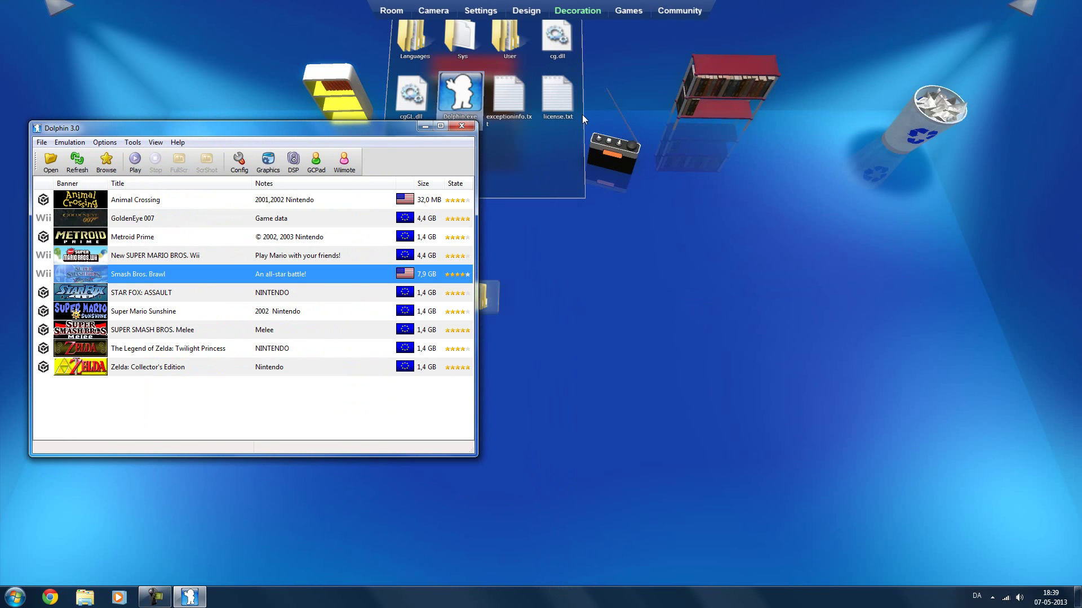
pyautogui.click(387, 111)
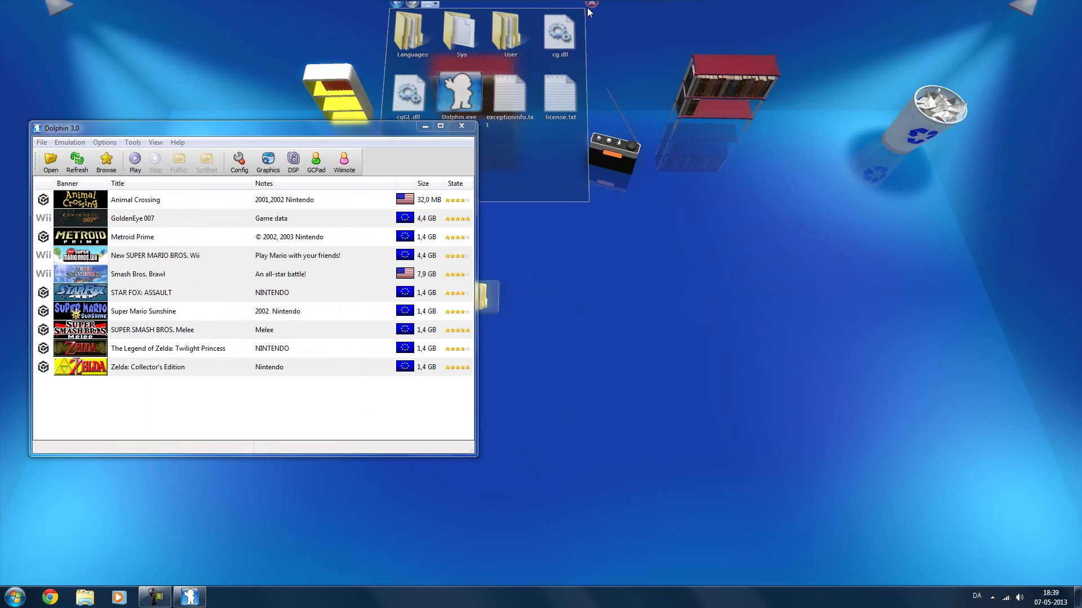
# Step: Close Dolphin 3.0 and bring up the screen recorder's control window
pyautogui.click(364, 124)
pyautogui.moveTo(365, 132); pyautogui.dragTo(658, 93)
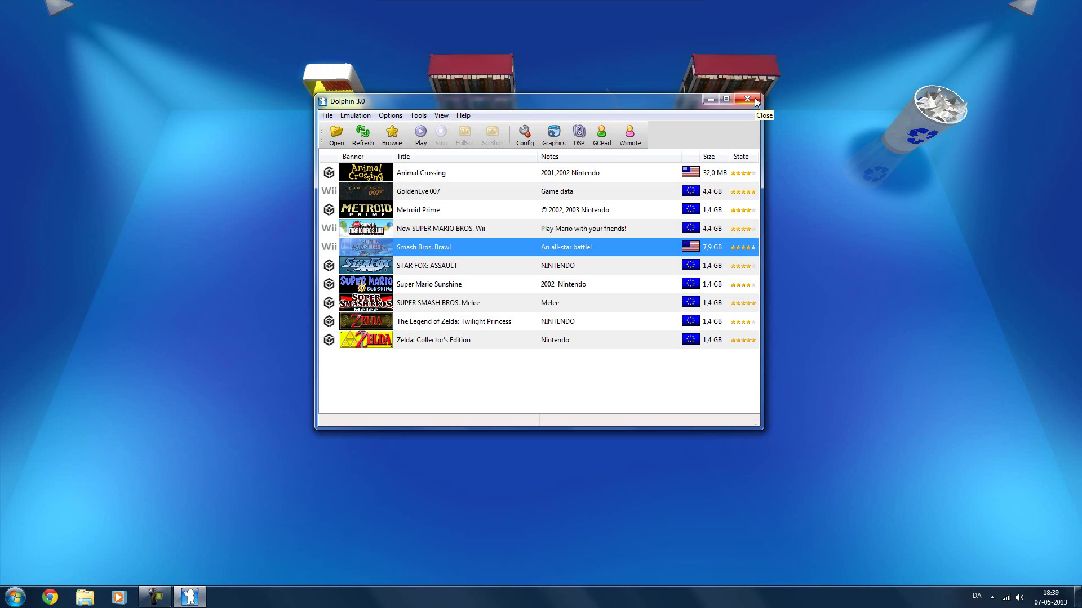
pyautogui.click(755, 102)
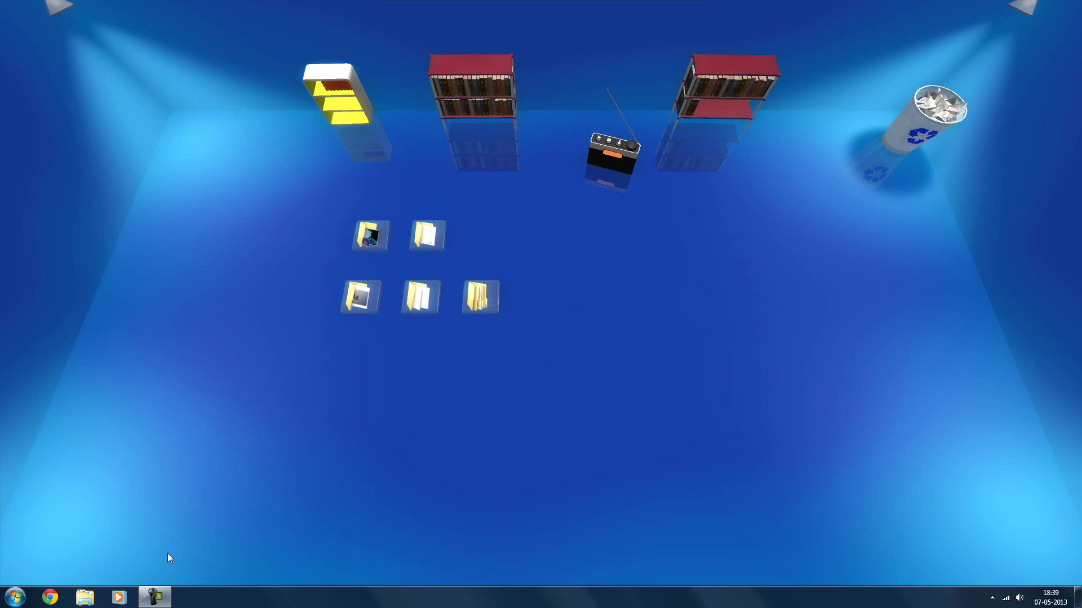
pyautogui.click(154, 597)
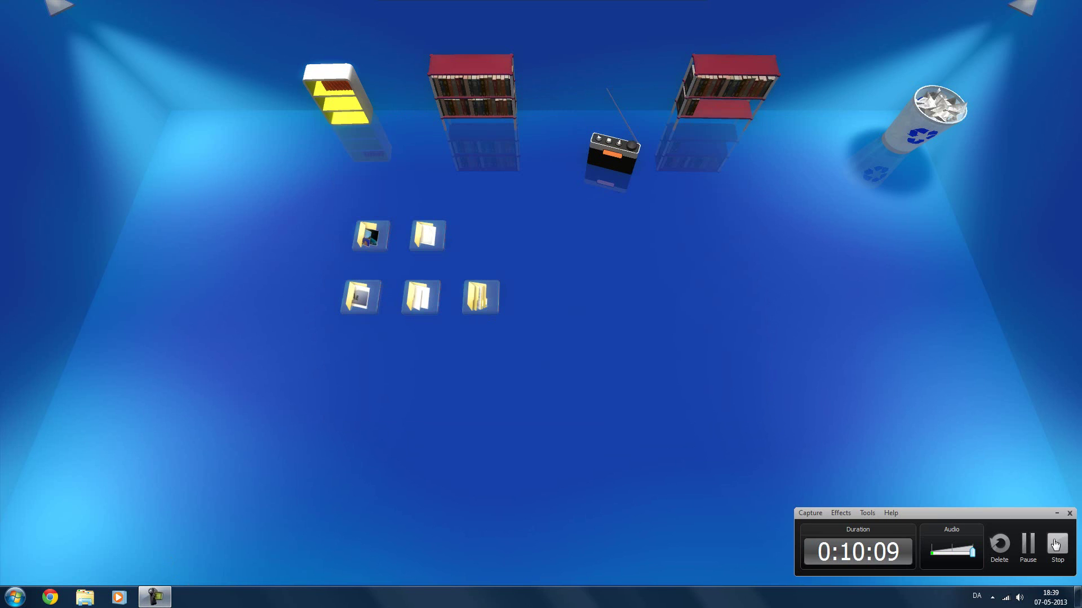